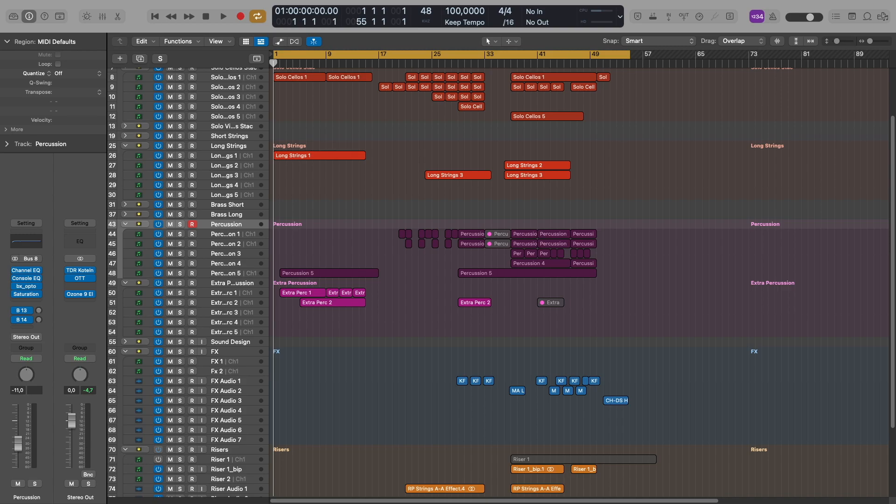
- Play the whole arrangement through from the beginning and stop playback near bar 53
{"action": "key", "text": "super+Up"}
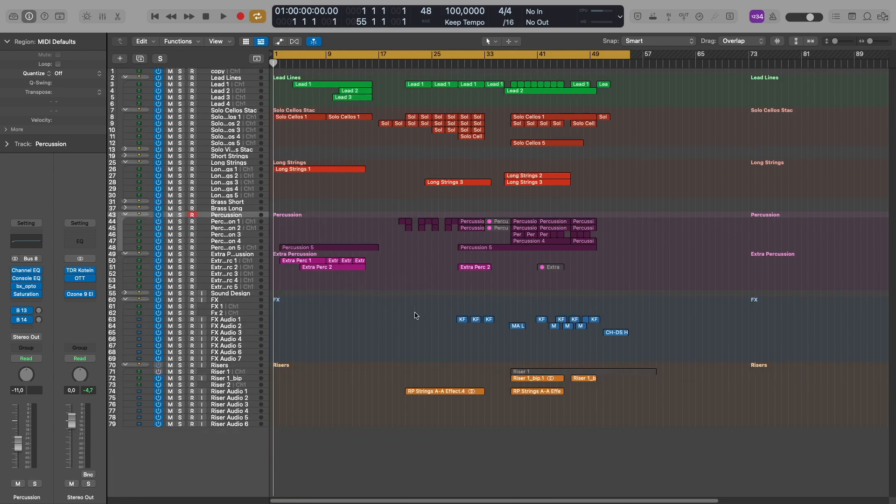
{"action": "key", "text": "super+Right"}
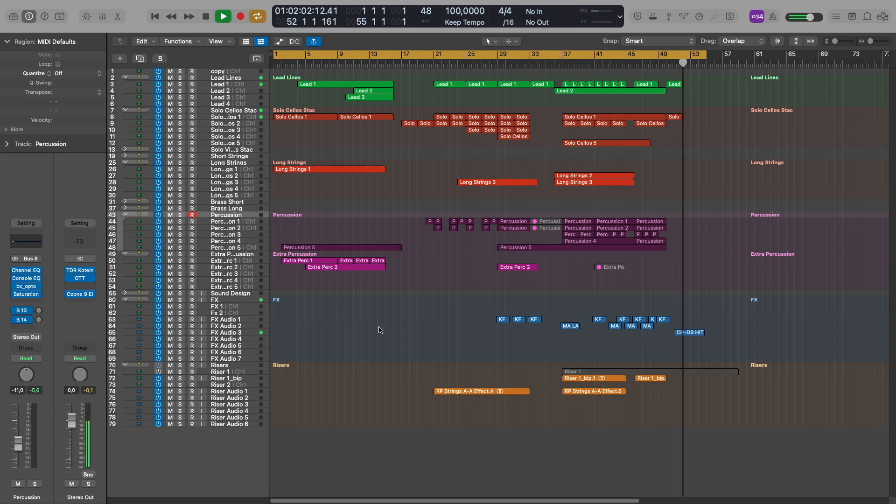
{"action": "key", "text": "space"}
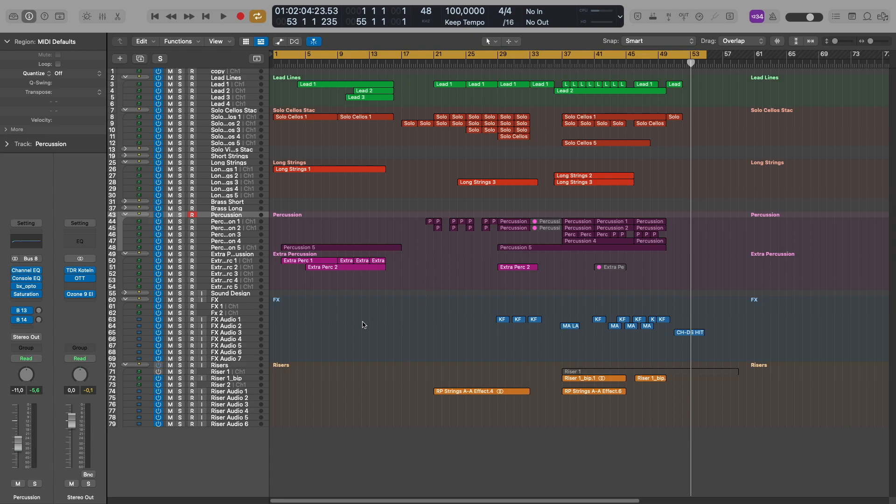
- Turn off the cycle range and play the opening bars from the start of the project
{"action": "key", "text": "super+Right"}
{"action": "scroll", "coordinate": [409, 251], "scroll_direction": "left", "scroll_amount": 10}
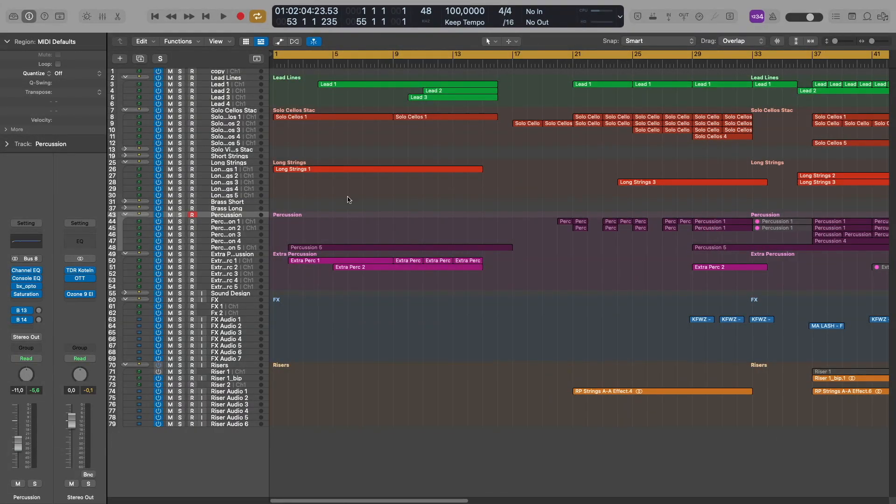
{"action": "key", "text": "c"}
{"action": "key", "text": "Return"}
{"action": "key", "text": "space"}
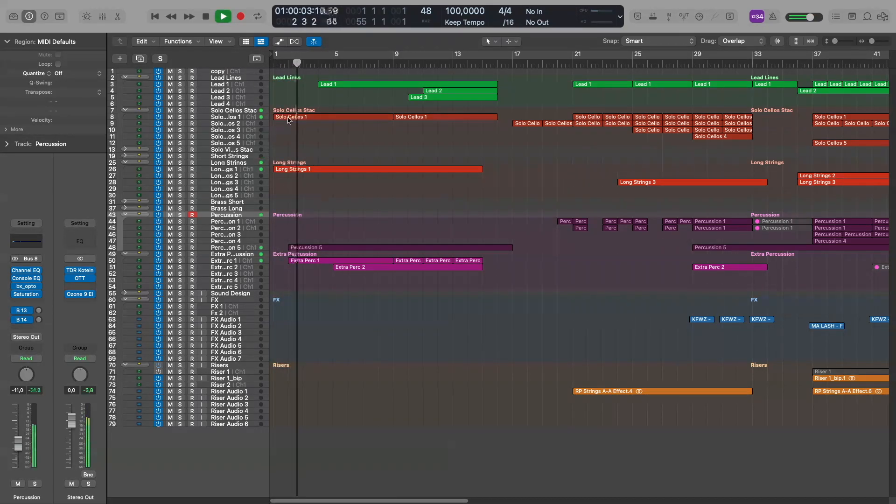
{"action": "key", "text": "space"}
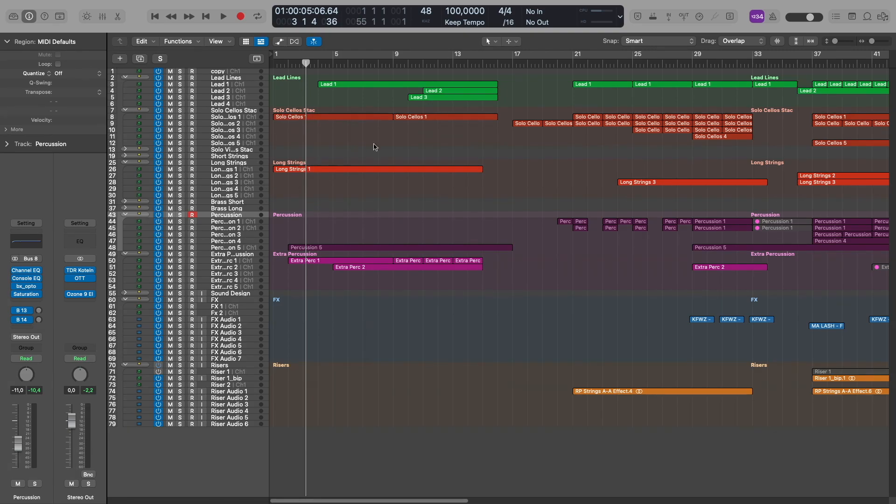
- Replay the intro from the beginning through bar 9 while examining its cello, long string, percussion and extra percussion regions
{"action": "key", "text": "super+Down"}
{"action": "key", "text": "super+Down"}
{"action": "key", "text": "super+Down"}
{"action": "scroll", "coordinate": [372, 159], "scroll_direction": "up", "scroll_amount": 5}
{"action": "key", "text": "super+Down"}
{"action": "key", "text": "super+Down"}
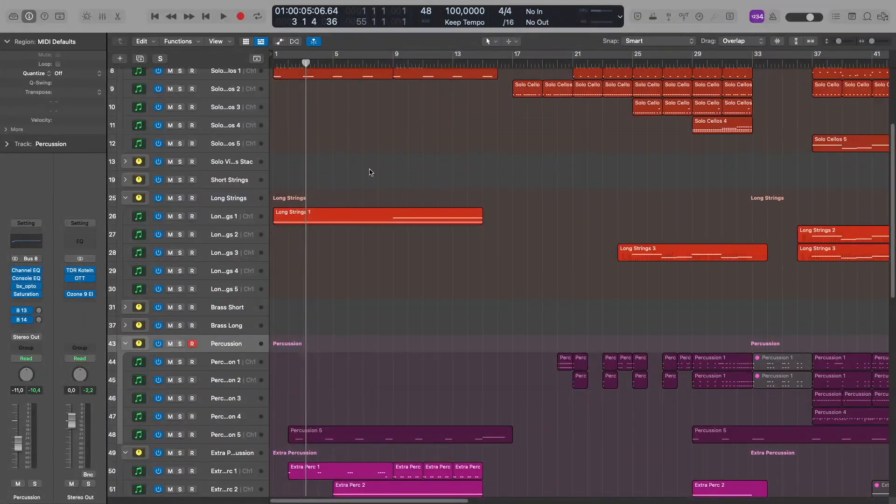
{"action": "scroll", "coordinate": [276, 156], "scroll_direction": "up", "scroll_amount": 5}
{"action": "key", "text": "Return"}
{"action": "key", "text": "space"}
{"action": "scroll", "coordinate": [310, 258], "scroll_direction": "down", "scroll_amount": 3}
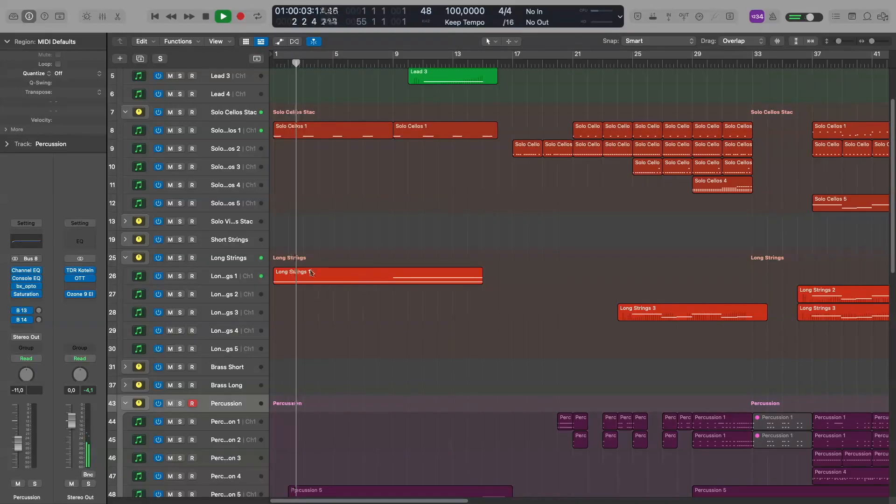
{"action": "scroll", "coordinate": [355, 311], "scroll_direction": "down", "scroll_amount": 6}
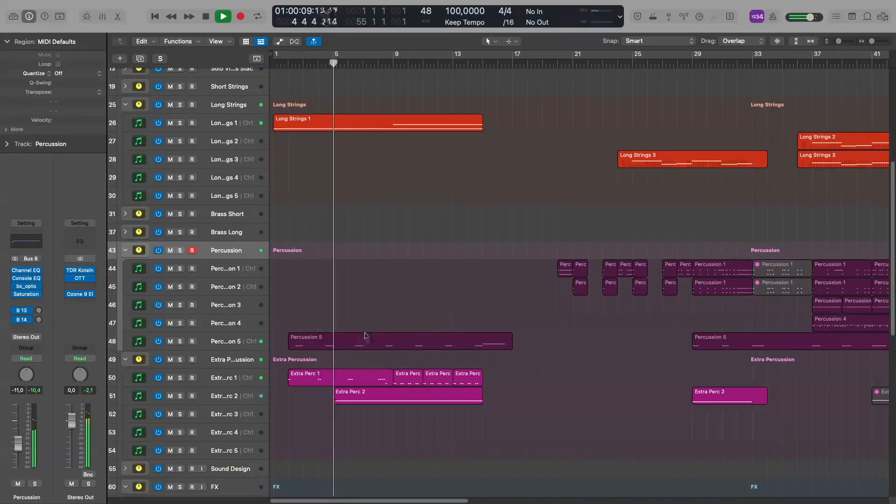
{"action": "scroll", "coordinate": [260, 379], "scroll_direction": "down", "scroll_amount": 2}
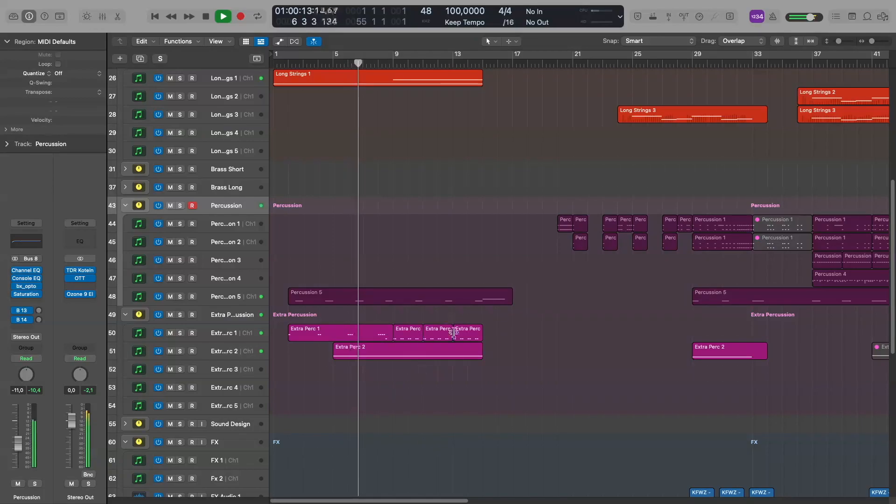
{"action": "scroll", "coordinate": [367, 368], "scroll_direction": "down", "scroll_amount": 5}
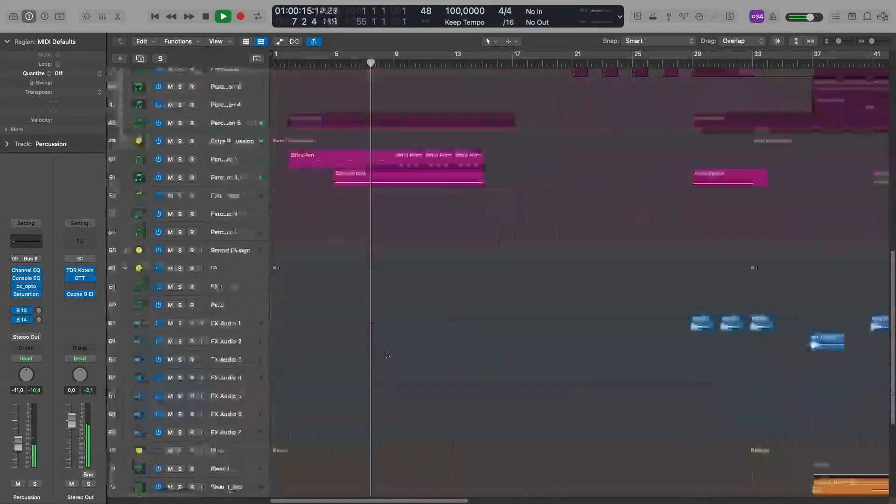
{"action": "scroll", "coordinate": [388, 350], "scroll_direction": "up", "scroll_amount": 12}
{"action": "scroll", "coordinate": [401, 345], "scroll_direction": "down", "scroll_amount": 10}
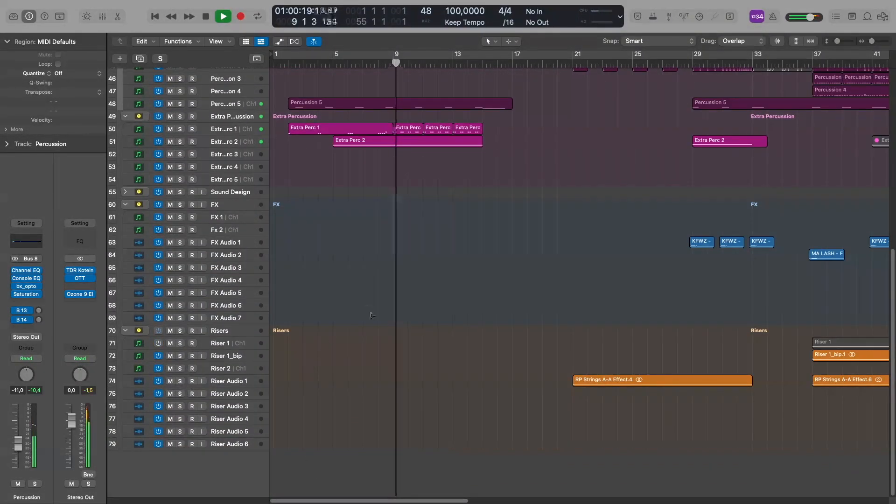
{"action": "key", "text": "space"}
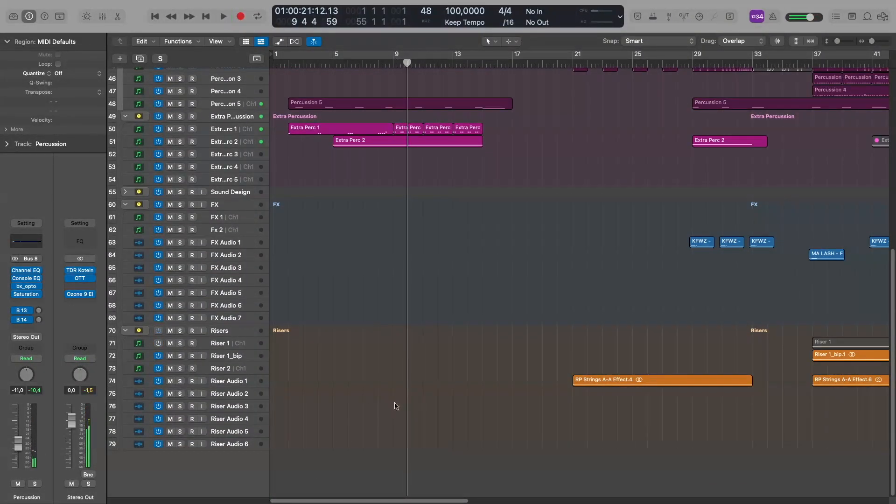
{"action": "scroll", "coordinate": [393, 390], "scroll_direction": "down", "scroll_amount": 5}
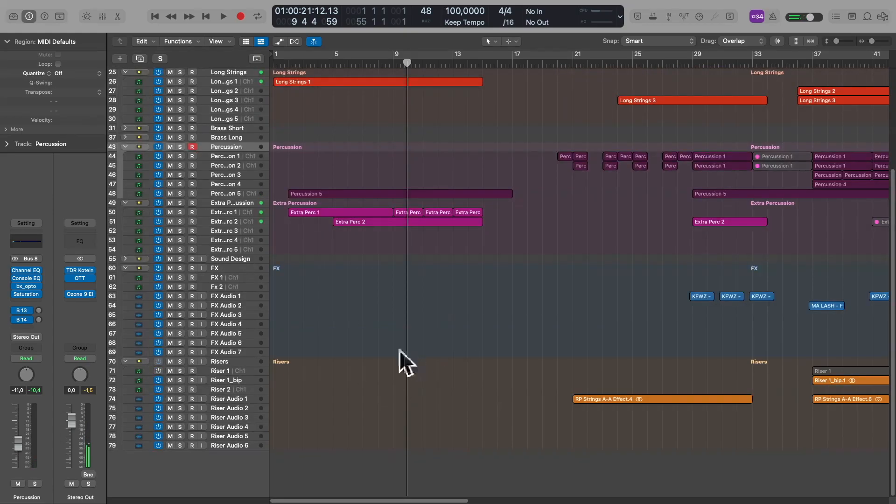
- Move the playhead to bar 4, where the first Lead 1 region begins, and examine the Lead Lines regions in the intro
{"action": "key", "text": "super+Up"}
{"action": "key", "text": "super+Right"}
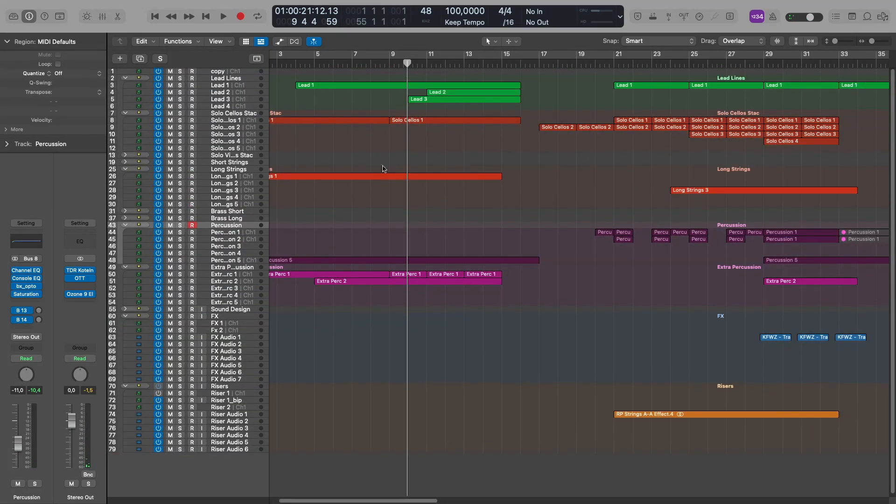
{"action": "left_click", "coordinate": [296, 64]}
{"action": "key", "text": "super+Left"}
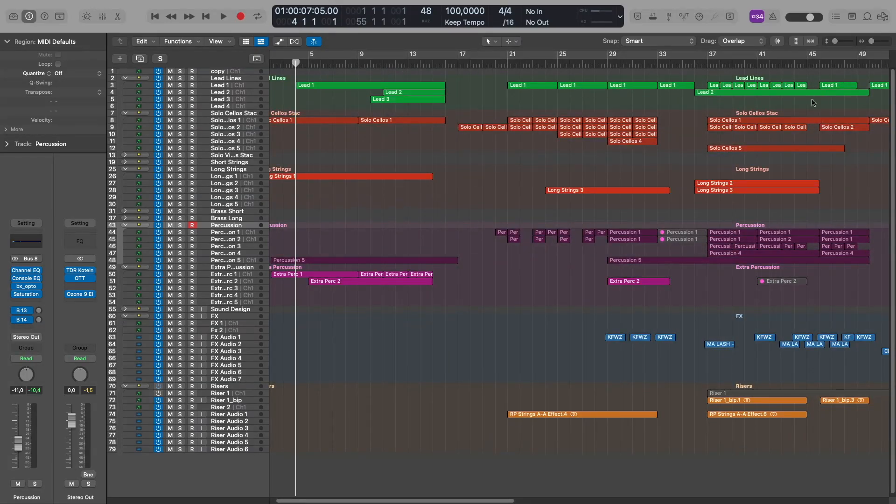
{"action": "key", "text": "super+Left"}
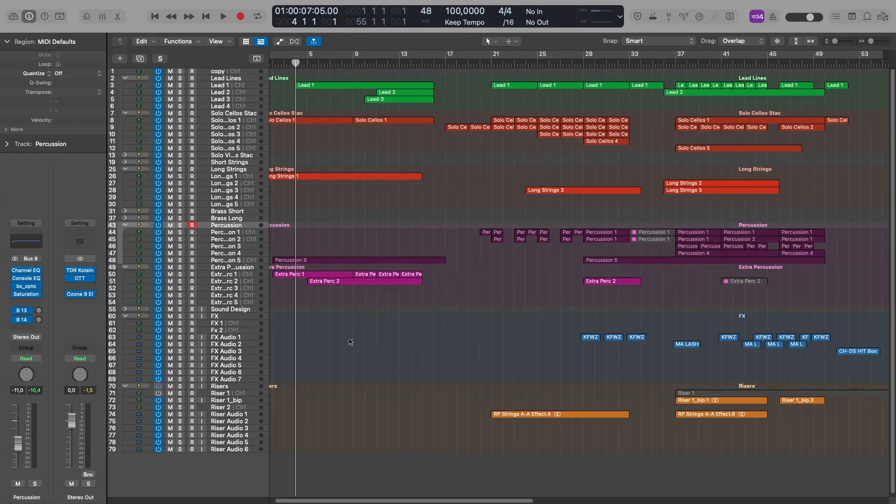
{"action": "key", "text": "super+Down"}
{"action": "key", "text": "super+Down"}
{"action": "key", "text": "super+Down"}
{"action": "scroll", "coordinate": [347, 341], "scroll_direction": "up", "scroll_amount": 5}
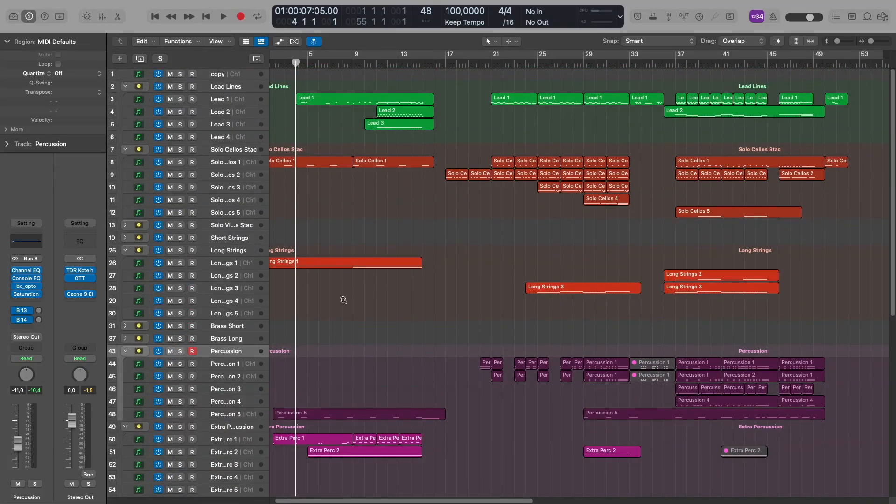
{"action": "scroll", "coordinate": [343, 300], "scroll_direction": "up", "scroll_amount": 3}
{"action": "scroll", "coordinate": [324, 280], "scroll_direction": "up", "scroll_amount": 6}
{"action": "scroll", "coordinate": [324, 280], "scroll_direction": "down", "scroll_amount": 2}
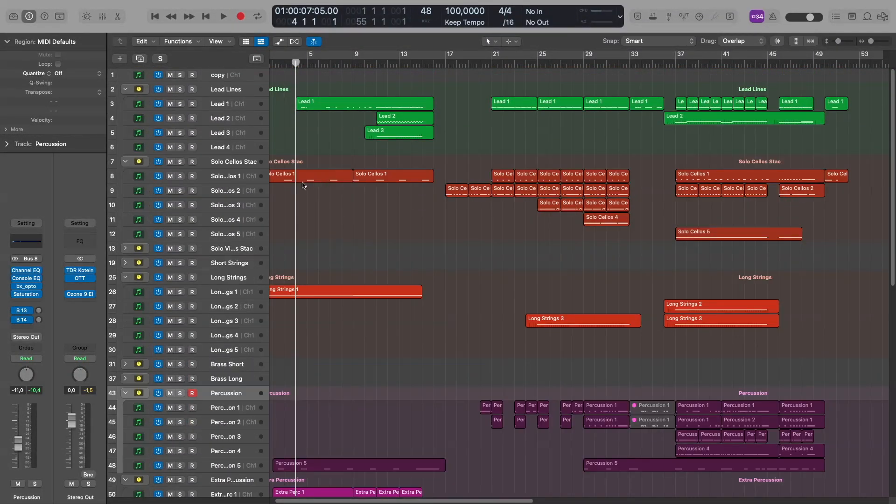
{"action": "key", "text": "super+Right"}
{"action": "key", "text": "super+Right"}
{"action": "key", "text": "super+Right"}
{"action": "key", "text": "super+Down"}
{"action": "key", "text": "super+Down"}
{"action": "scroll", "coordinate": [303, 190], "scroll_direction": "up", "scroll_amount": 5}
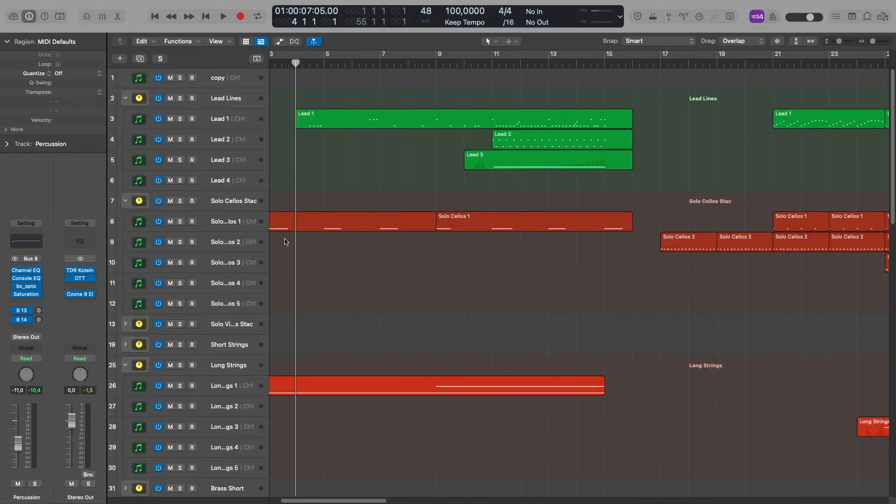
- Solo the Lead Lines stack, listen to it from bar 4 to about bar 8, and remove the solo
{"action": "left_click", "coordinate": [236, 102]}
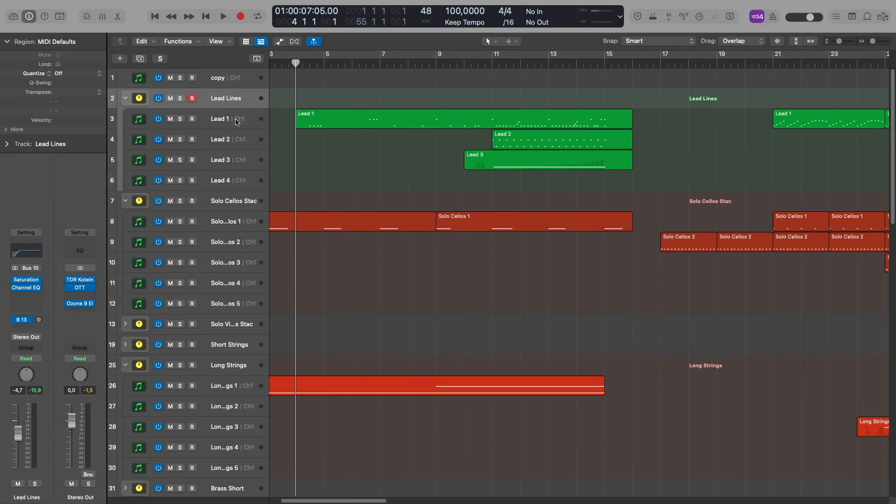
{"action": "key", "text": "ctrl+s"}
{"action": "key", "text": "space"}
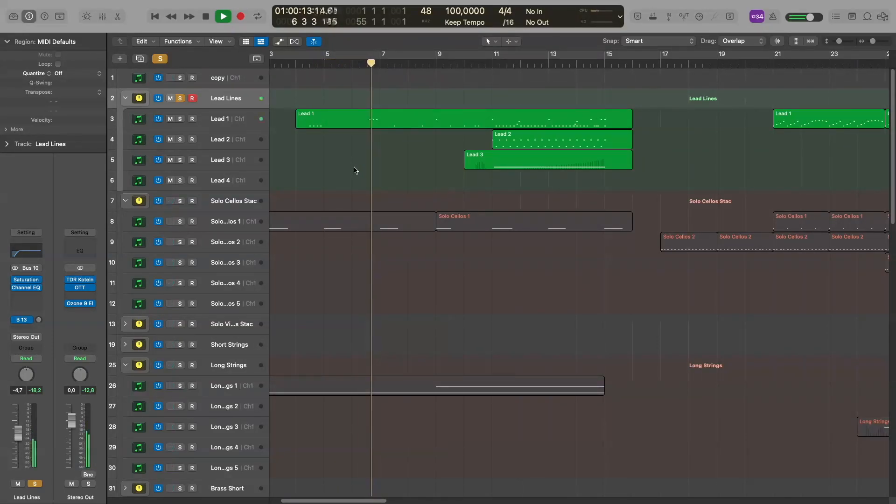
{"action": "key", "text": "super+Left"}
{"action": "key", "text": "super+Left"}
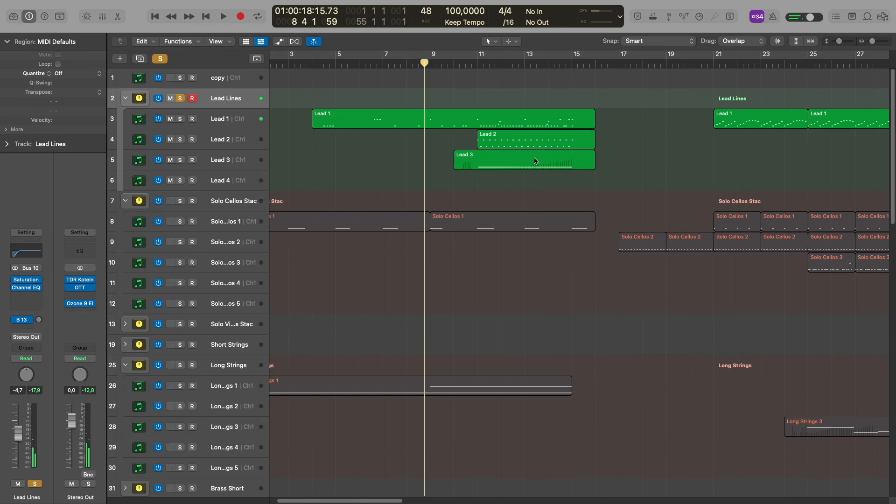
{"action": "key", "text": "s"}
- Play the full mix from bar 11, where the first Lead 2 region enters, and stop around bar 12
{"action": "key", "text": "super+Left"}
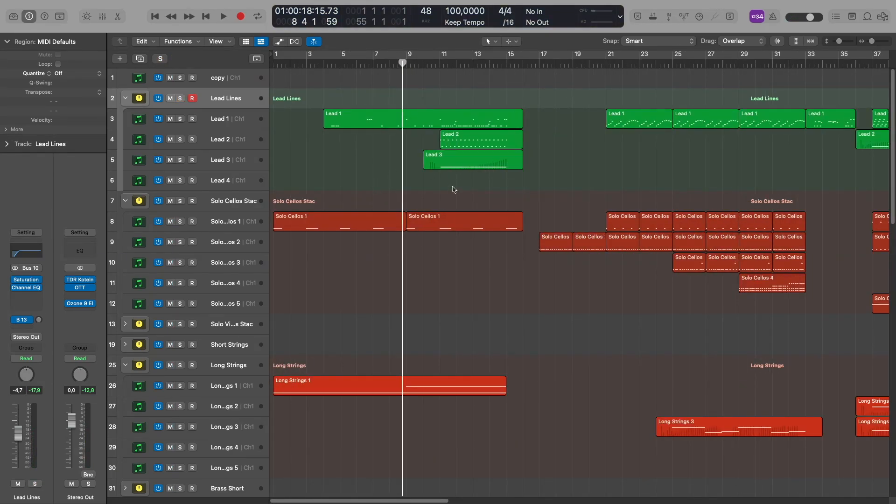
{"action": "scroll", "coordinate": [424, 131], "scroll_direction": "right", "scroll_amount": 1}
{"action": "left_click", "coordinate": [435, 63]}
{"action": "key", "text": "space"}
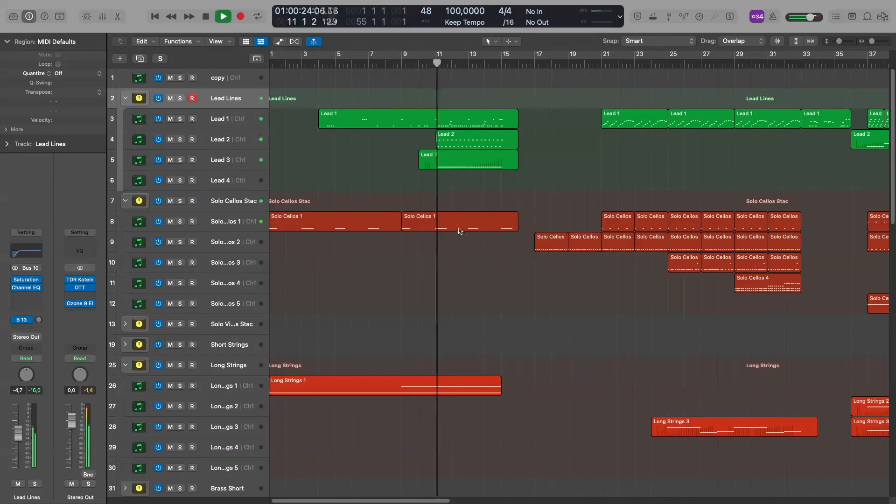
{"action": "key", "text": "super+Up"}
{"action": "scroll", "coordinate": [467, 226], "scroll_direction": "down", "scroll_amount": 5}
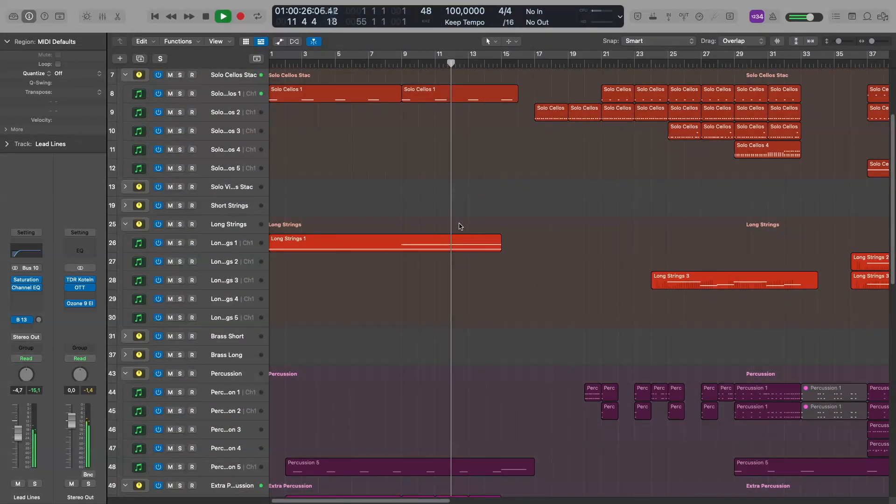
{"action": "key", "text": "space"}
- Play the transition from bar 16 into the first Solo Cellos 2 regions and stop around bar 18
{"action": "scroll", "coordinate": [459, 226], "scroll_direction": "right", "scroll_amount": 2}
{"action": "scroll", "coordinate": [459, 225], "scroll_direction": "down", "scroll_amount": 3}
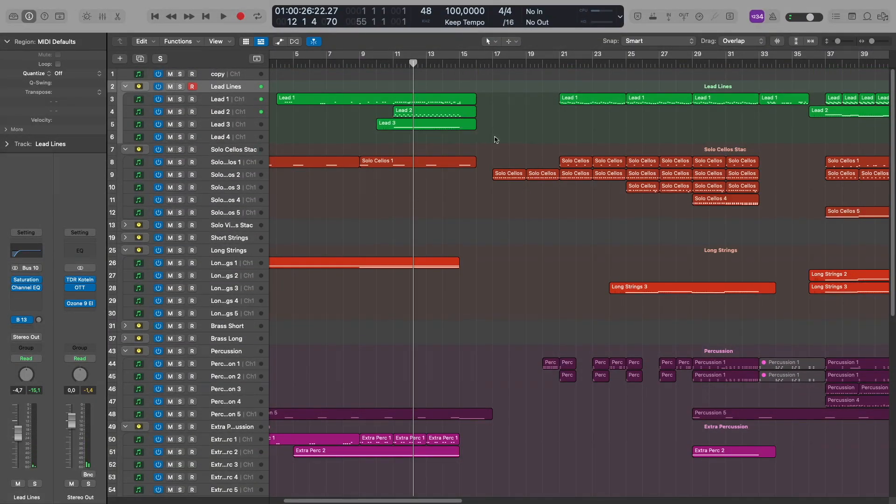
{"action": "left_click", "coordinate": [482, 67]}
{"action": "key", "text": "super+Right"}
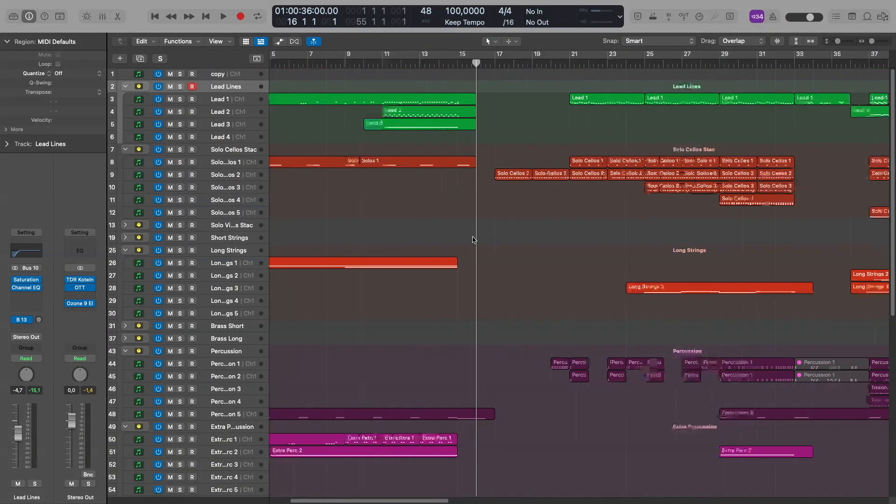
{"action": "key", "text": "space"}
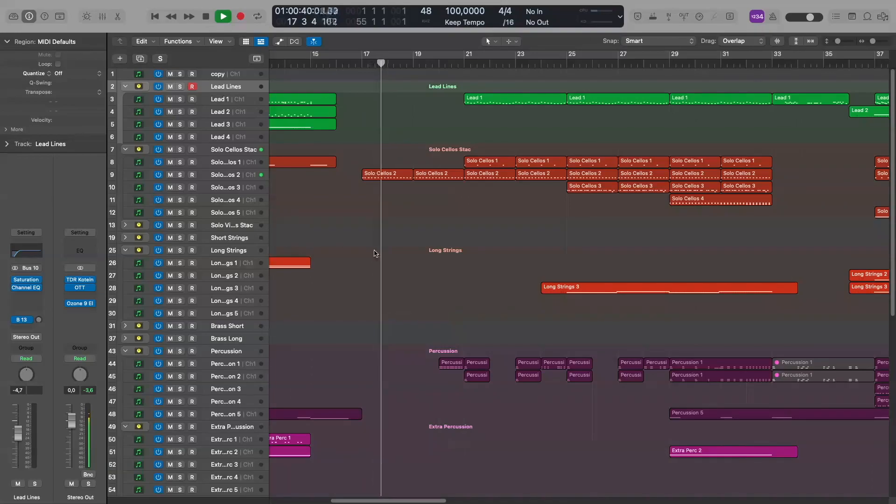
{"action": "key", "text": "space"}
- Select the Solo Cellos 2 track and continue playback from bar 18 into the section starting at bar 21
{"action": "scroll", "coordinate": [383, 243], "scroll_direction": "right", "scroll_amount": 2}
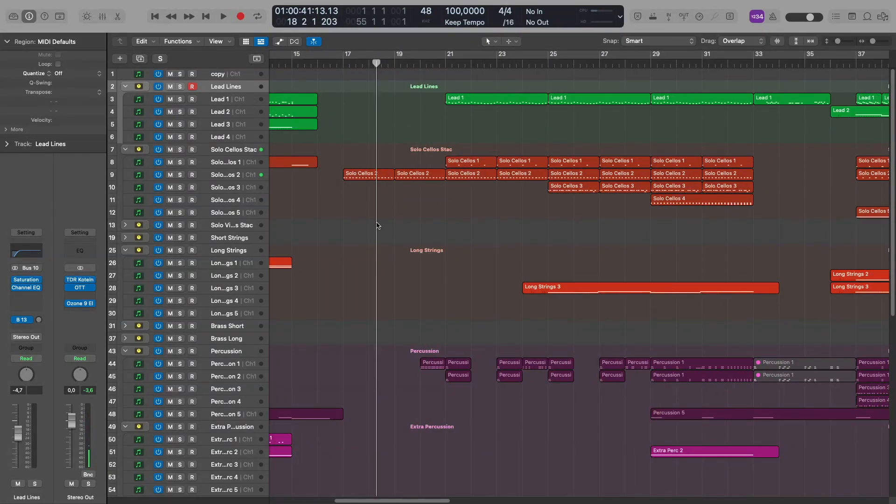
{"action": "left_click", "coordinate": [257, 177]}
{"action": "key", "text": "space"}
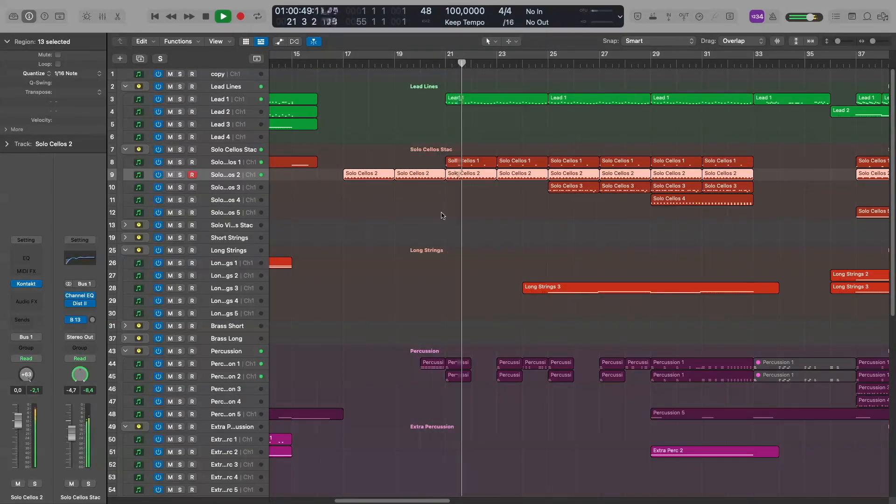
{"action": "key", "text": "space"}
- Solo the Percussion stack, listen to its regions from bars 21, 23 and 27, and remove the solo
{"action": "scroll", "coordinate": [478, 204], "scroll_direction": "right", "scroll_amount": 1}
{"action": "scroll", "coordinate": [469, 243], "scroll_direction": "down", "scroll_amount": 4}
{"action": "key", "text": "super+Left"}
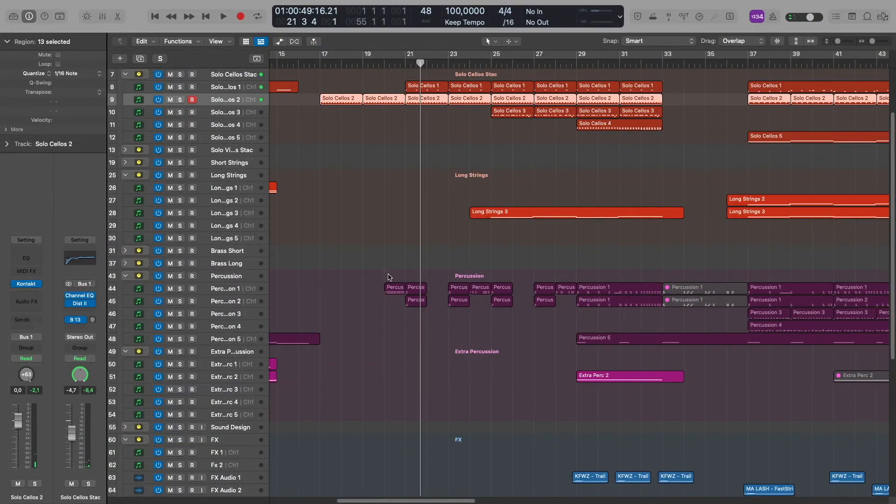
{"action": "left_click", "coordinate": [404, 62]}
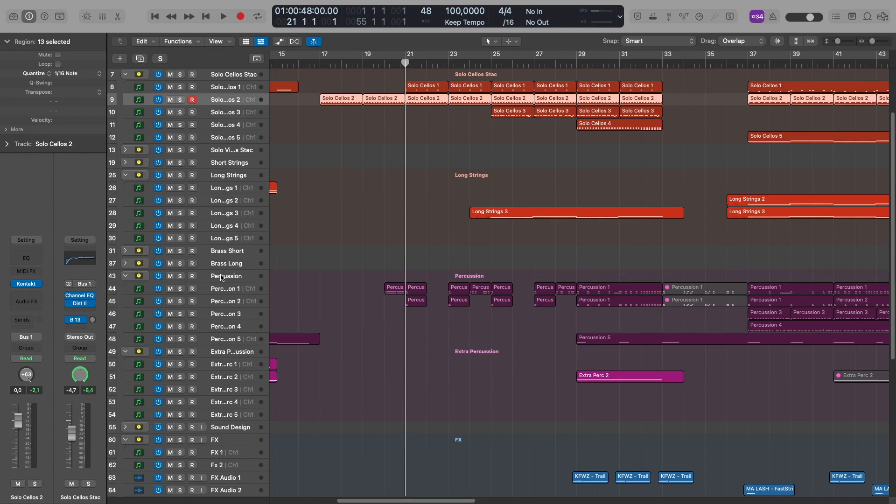
{"action": "left_click", "coordinate": [222, 277]}
{"action": "key", "text": "s"}
{"action": "key", "text": "space"}
{"action": "left_click", "coordinate": [451, 60]}
{"action": "left_click", "coordinate": [534, 62]}
{"action": "key", "text": "space"}
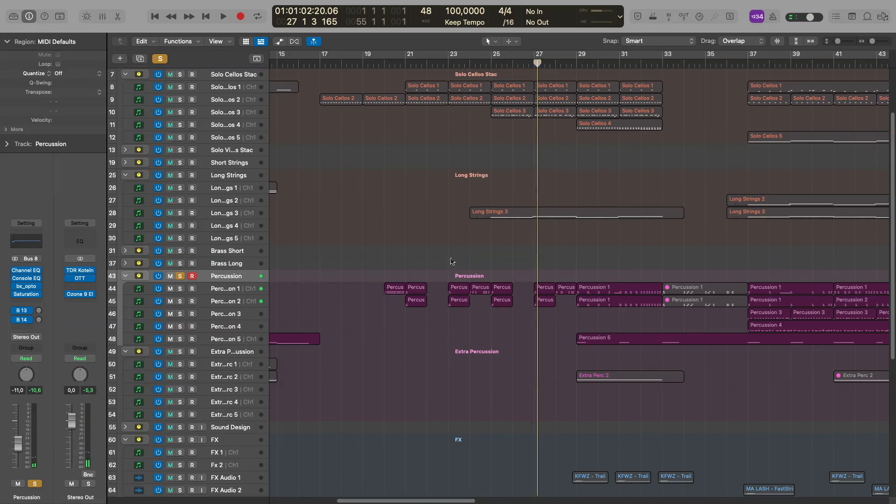
{"action": "key", "text": "s"}
{"action": "scroll", "coordinate": [448, 248], "scroll_direction": "up", "scroll_amount": 6}
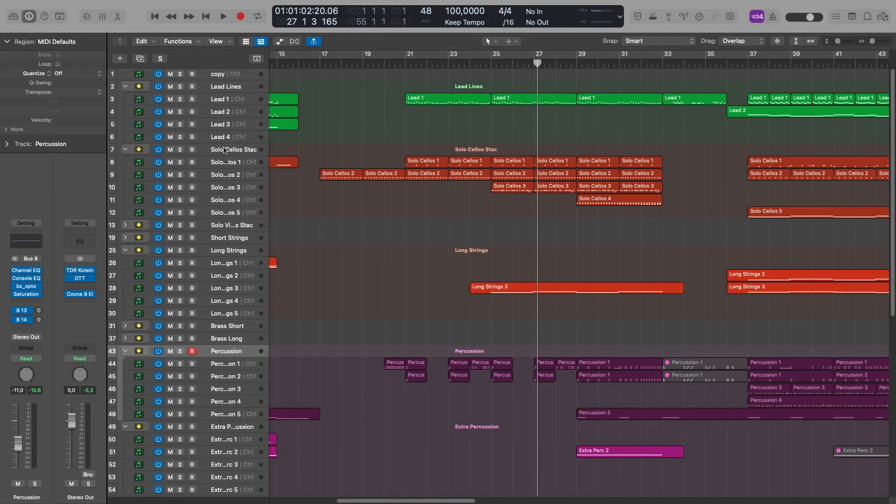
- Solo the Solo Cellos Stac stack and listen to its regions from bar 21
{"action": "left_click", "coordinate": [225, 149]}
{"action": "key", "text": "s"}
{"action": "left_click", "coordinate": [404, 63]}
{"action": "key", "text": "space"}
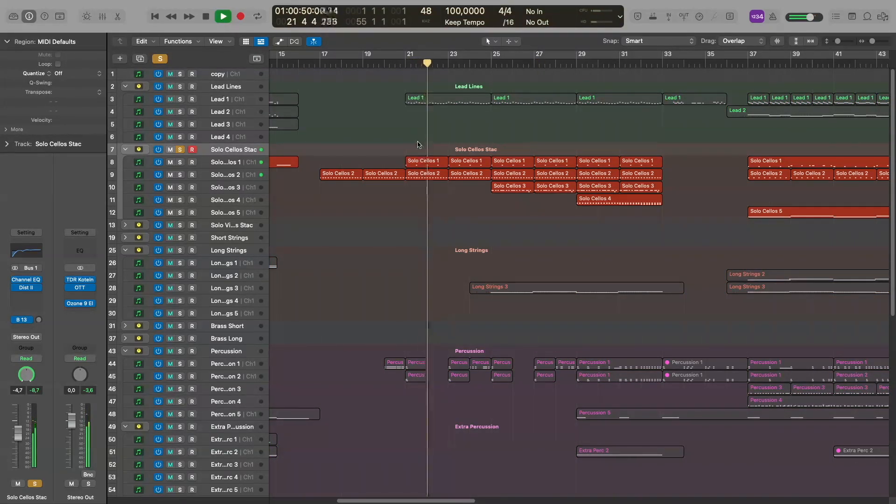
{"action": "key", "text": "space"}
- Play the soloed cellos from bar 25, where Solo Cellos 3 enters, and stop just before bar 29
{"action": "left_click", "coordinate": [493, 63]}
{"action": "scroll", "coordinate": [462, 209], "scroll_direction": "right", "scroll_amount": 3}
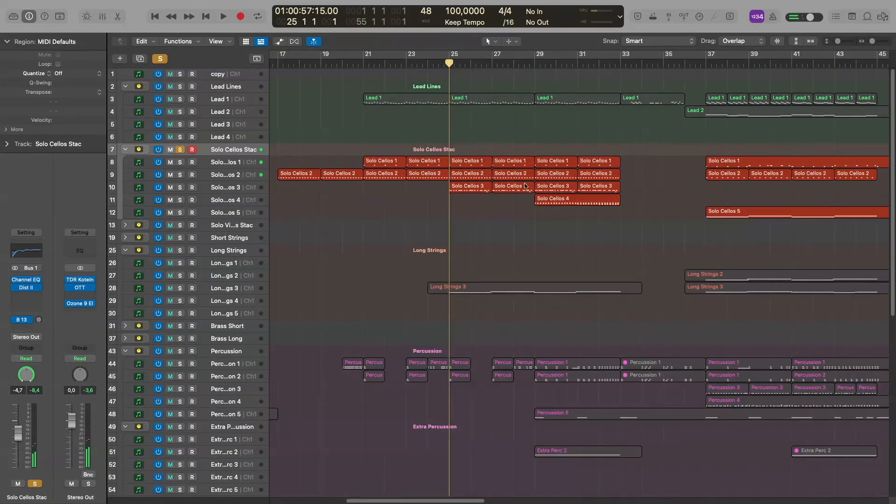
{"action": "key", "text": "space"}
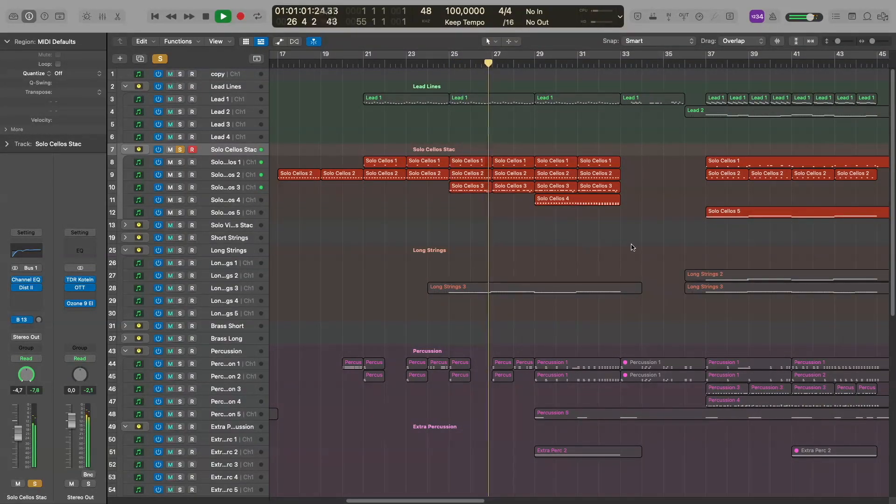
{"action": "scroll", "coordinate": [500, 242], "scroll_direction": "up", "scroll_amount": 3}
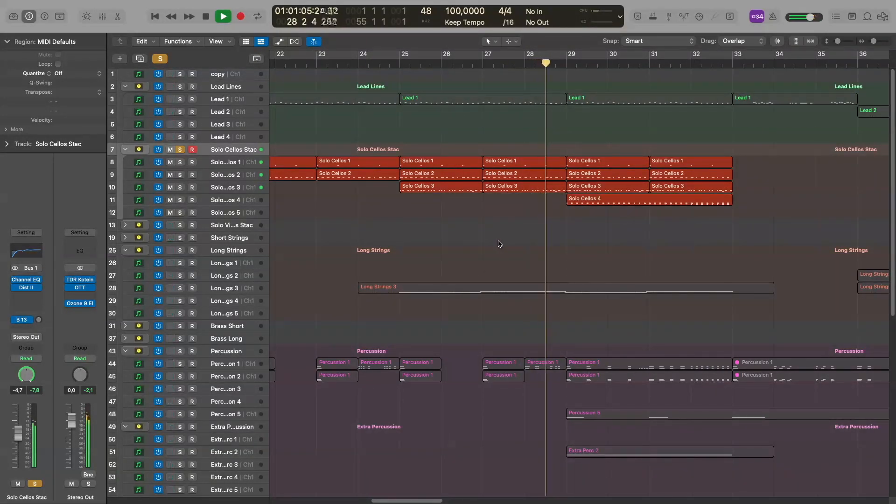
{"action": "key", "text": "space"}
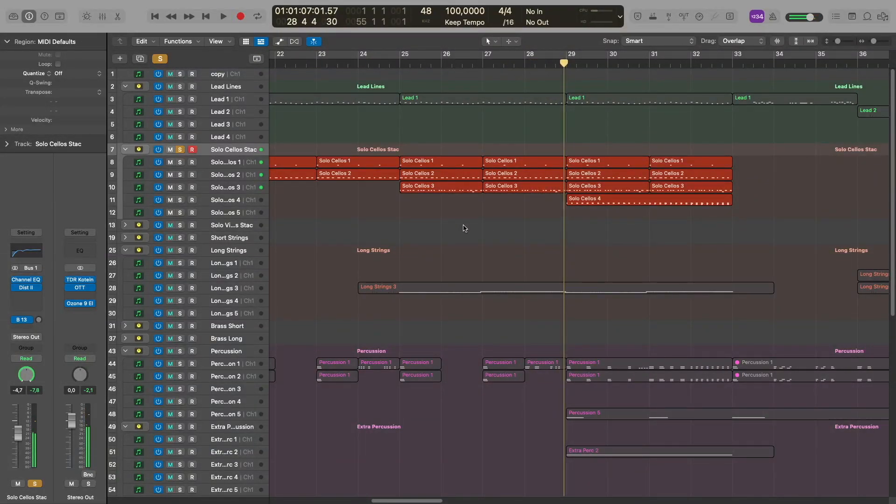
- Enlarge the tracks, play the soloed cellos into bar 29 where Solo Cellos 4 enters, and remove the solo
{"action": "scroll", "coordinate": [483, 232], "scroll_direction": "down", "scroll_amount": 4}
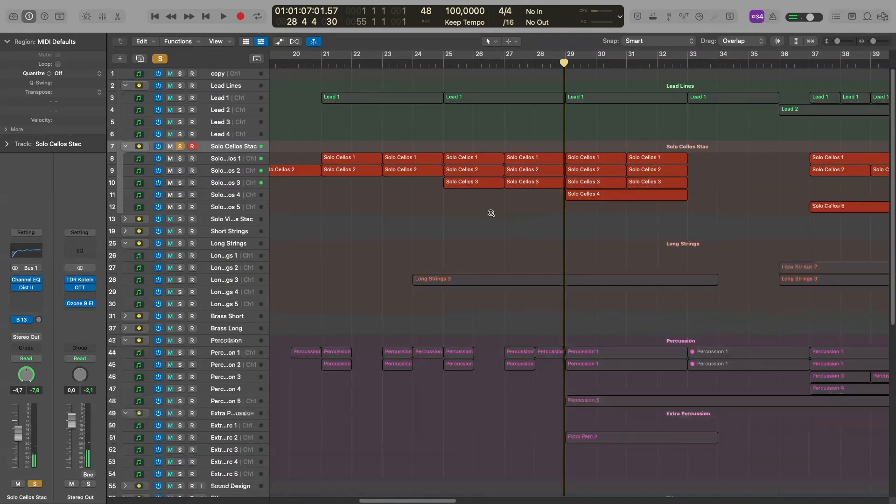
{"action": "scroll", "coordinate": [491, 213], "scroll_direction": "down", "scroll_amount": 2}
{"action": "scroll", "coordinate": [483, 217], "scroll_direction": "up", "scroll_amount": 5}
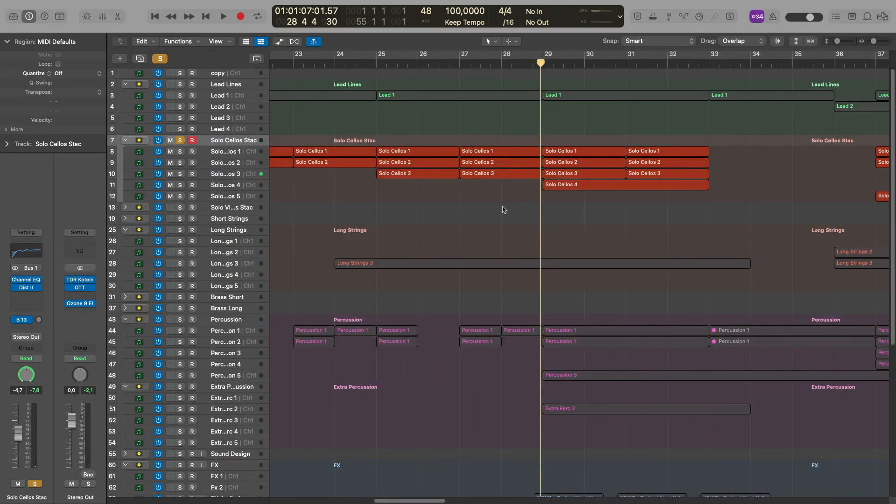
{"action": "key", "text": "super+Left"}
{"action": "key", "text": "super+Left"}
{"action": "key", "text": "super+Down"}
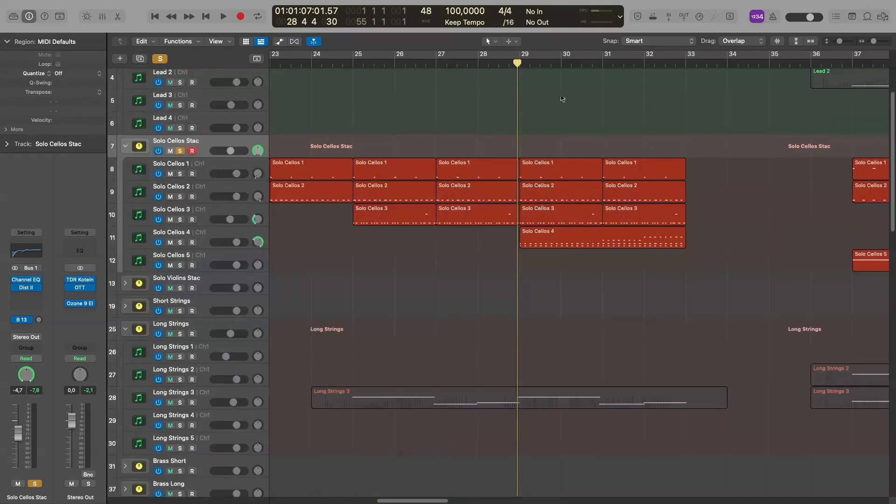
{"action": "key", "text": "space"}
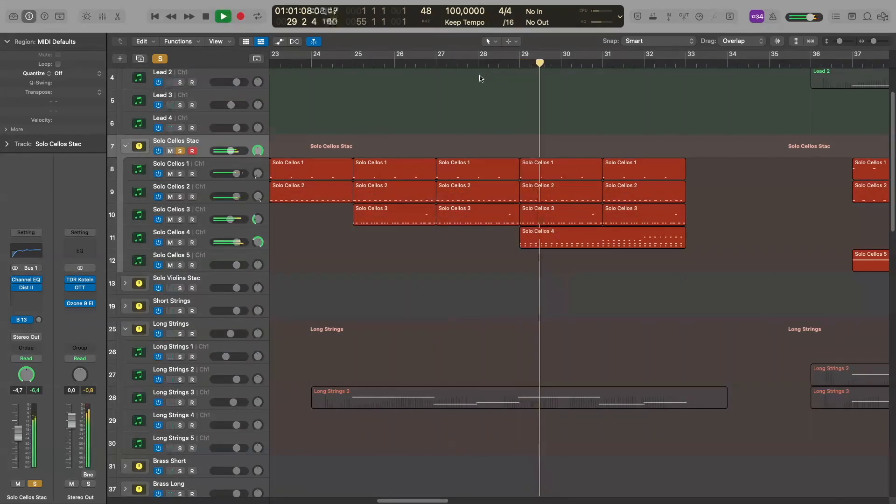
{"action": "key", "text": "super+Left"}
{"action": "key", "text": "super+Left"}
{"action": "key", "text": "s"}
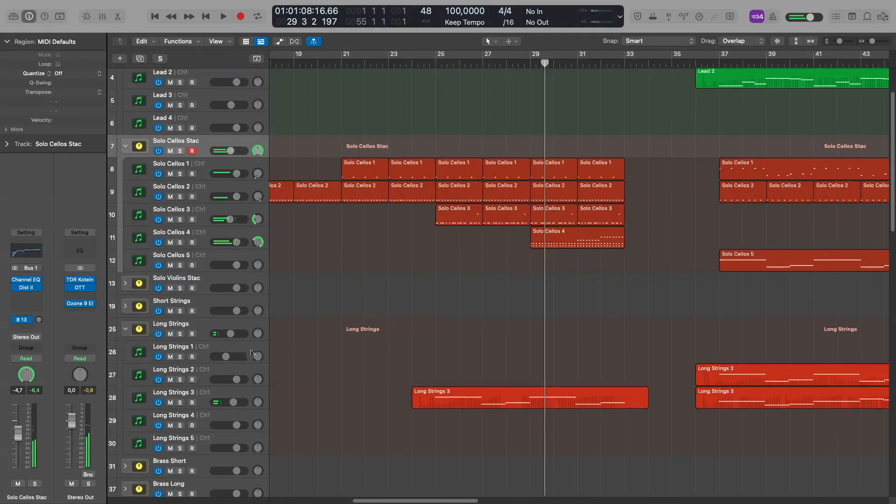
- Solo the Long Strings 3 track, listen to its region from about bar 24 to bar 27, and remove the solo
{"action": "left_click", "coordinate": [213, 396]}
{"action": "key", "text": "s"}
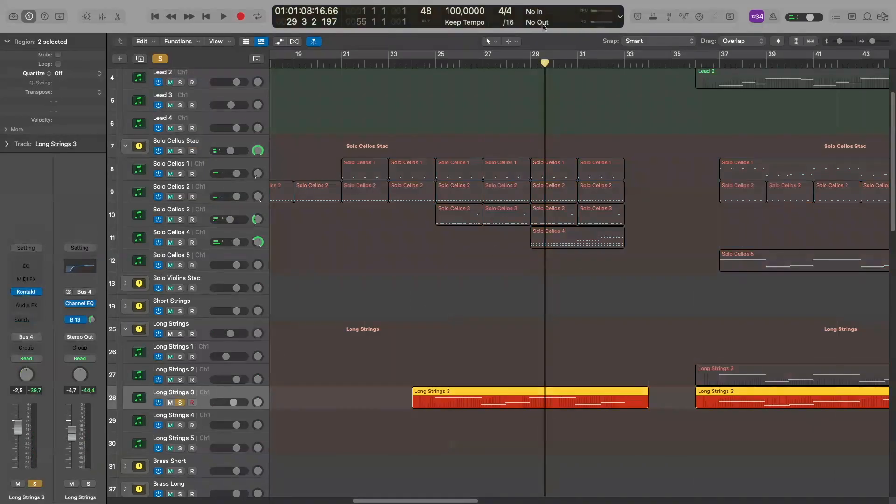
{"action": "left_click", "coordinate": [429, 64]}
{"action": "key", "text": "space"}
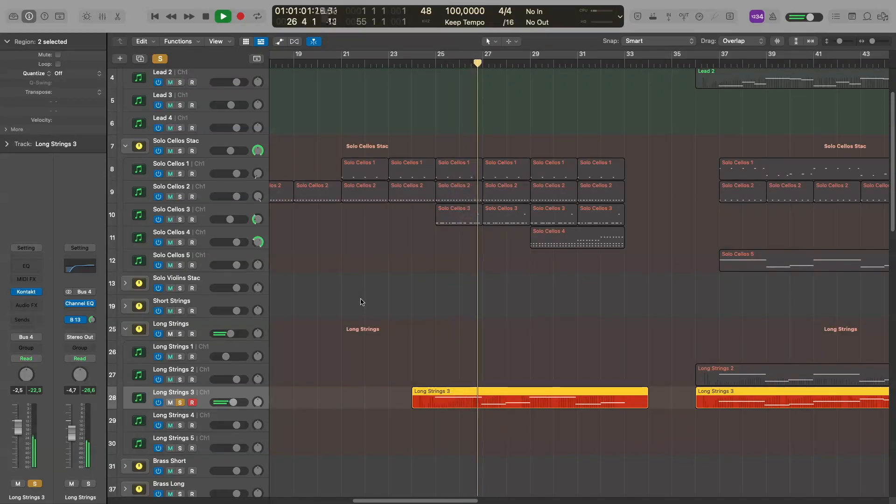
{"action": "key", "text": "space"}
{"action": "scroll", "coordinate": [514, 263], "scroll_direction": "right", "scroll_amount": 2}
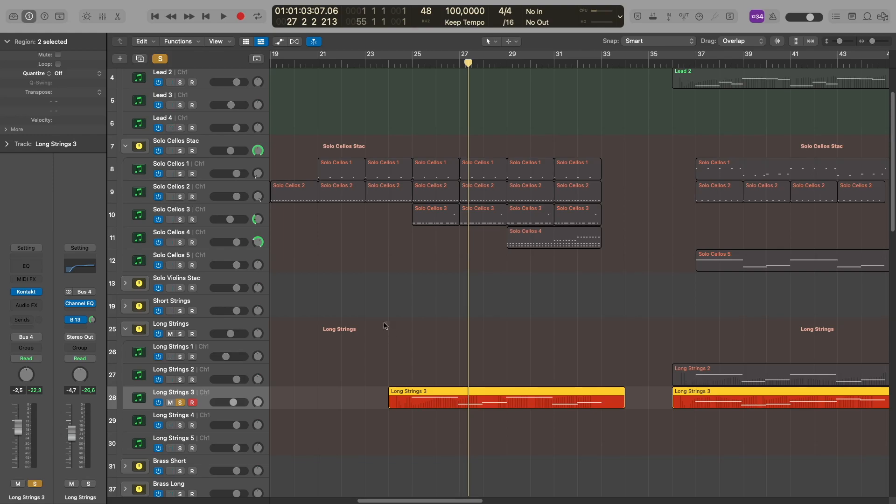
{"action": "key", "text": "s"}
- Solo the FX stack, play its trailer hits from just before bar 29, and remove the solo
{"action": "key", "text": "super+Up"}
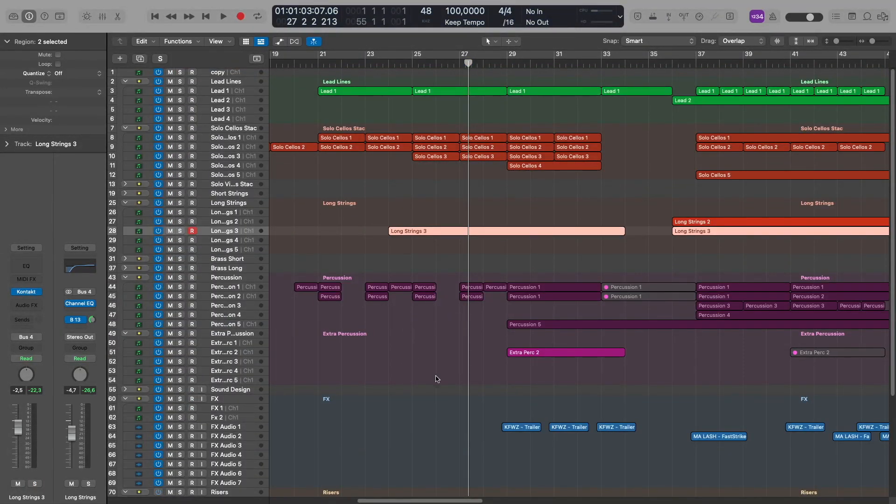
{"action": "key", "text": "super+Right"}
{"action": "left_click", "coordinate": [509, 65]}
{"action": "left_click", "coordinate": [229, 403]}
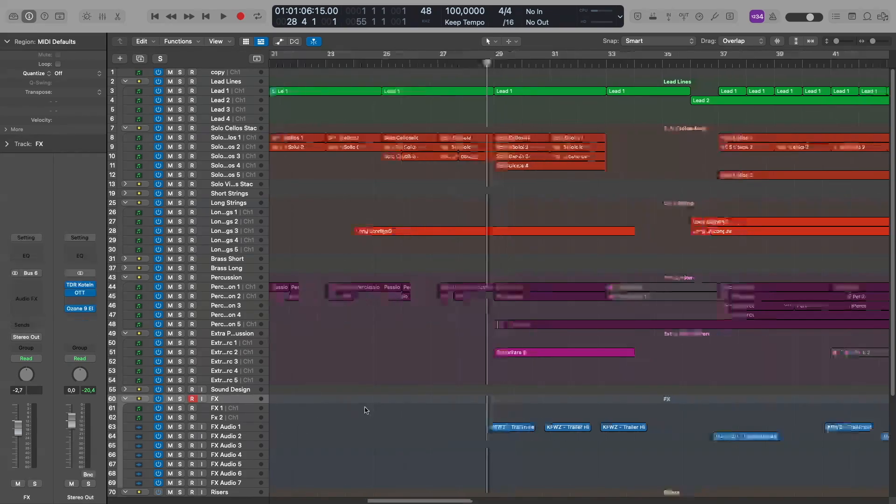
{"action": "scroll", "coordinate": [588, 308], "scroll_direction": "down", "scroll_amount": 2}
{"action": "scroll", "coordinate": [589, 308], "scroll_direction": "right", "scroll_amount": 2}
{"action": "key", "text": "s"}
{"action": "key", "text": "space"}
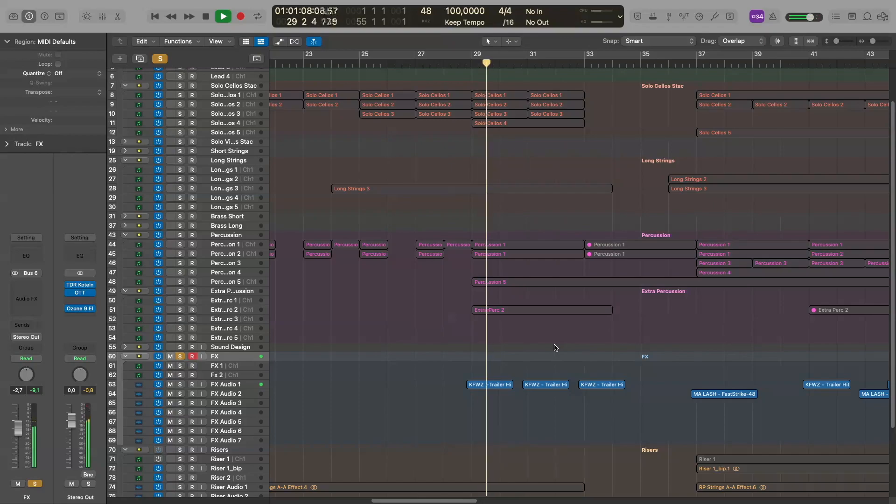
{"action": "key", "text": "s"}
- Solo the Risers stack, play its string effect region from bar 29, and remove the solo
{"action": "scroll", "coordinate": [468, 337], "scroll_direction": "down", "scroll_amount": 1}
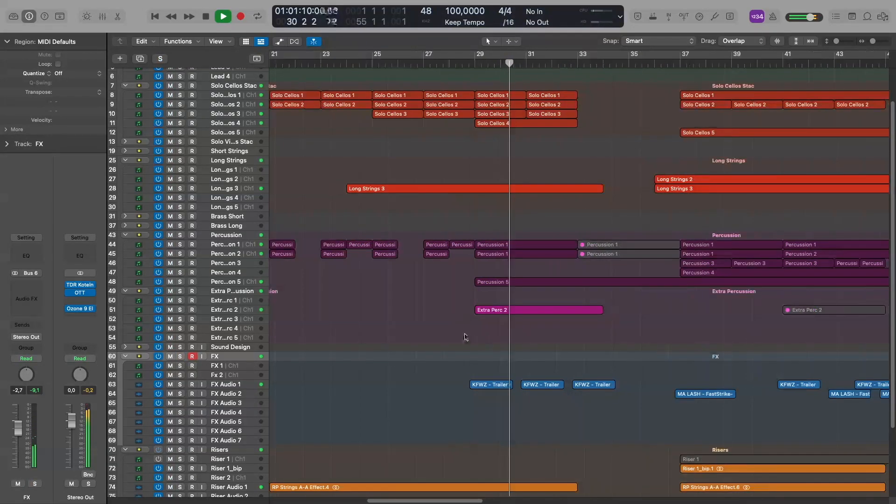
{"action": "scroll", "coordinate": [468, 339], "scroll_direction": "down", "scroll_amount": 3}
{"action": "scroll", "coordinate": [459, 340], "scroll_direction": "down", "scroll_amount": 2}
{"action": "scroll", "coordinate": [451, 343], "scroll_direction": "left", "scroll_amount": 3}
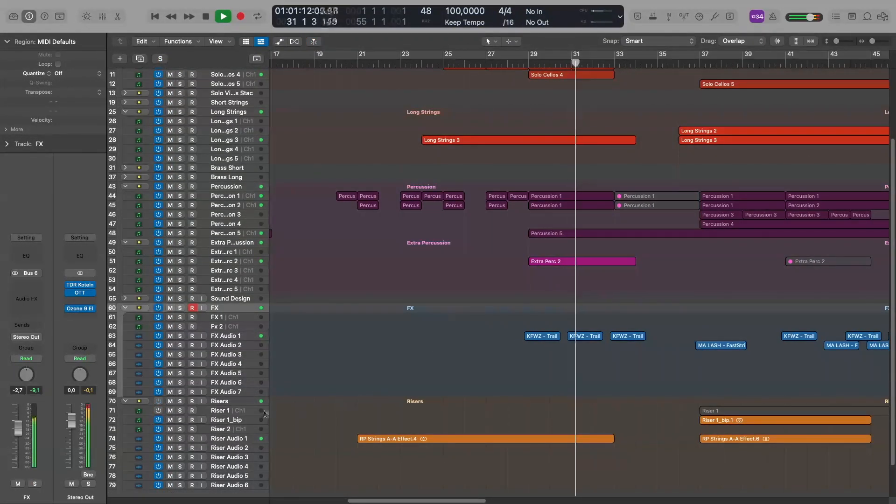
{"action": "left_click", "coordinate": [226, 402]}
{"action": "key", "text": "s"}
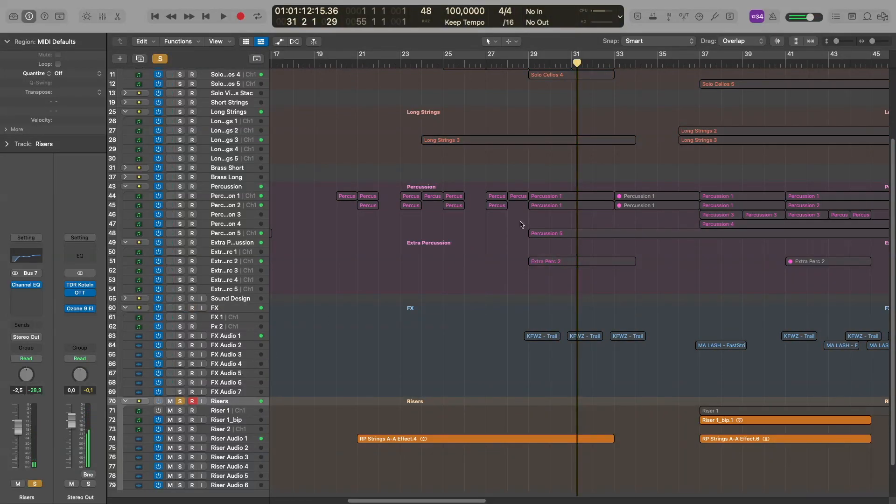
{"action": "double_click", "coordinate": [535, 62]}
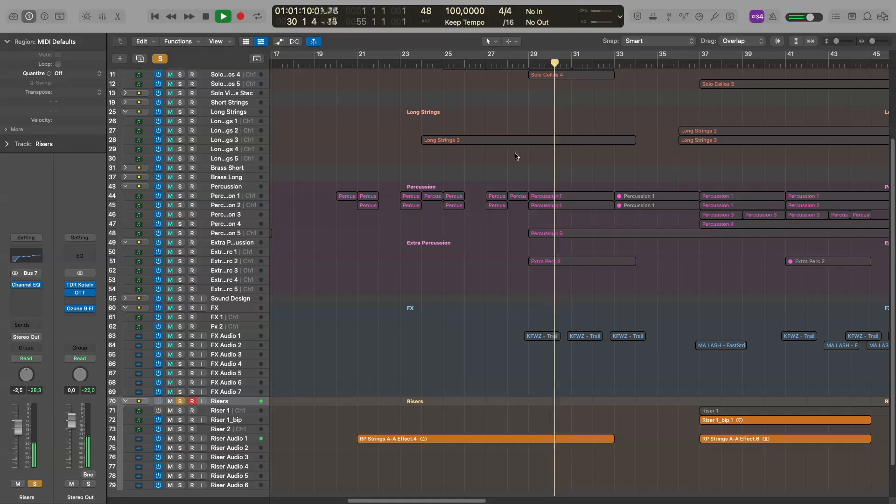
{"action": "key", "text": "space"}
{"action": "key", "text": "s"}
- Solo the Lead Lines stack, listen to the enlarged Lead 1 regions from bar 21 to bar 24, and remove the solo
{"action": "scroll", "coordinate": [490, 233], "scroll_direction": "up", "scroll_amount": 5}
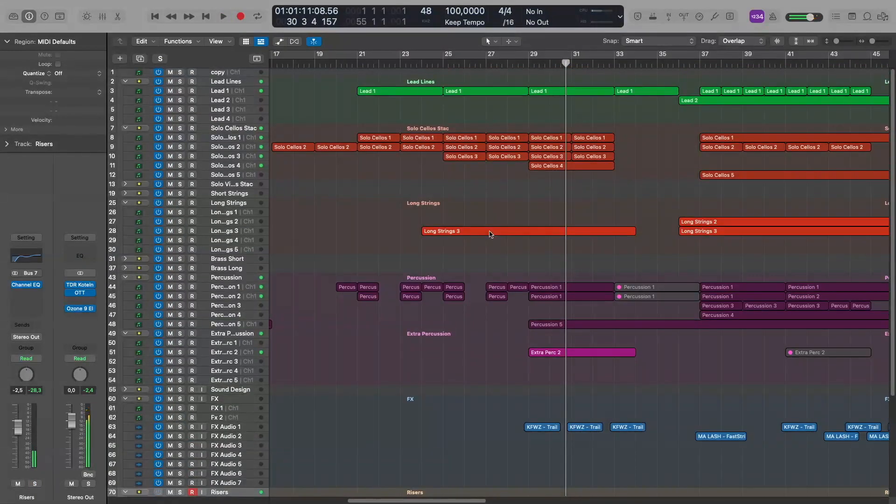
{"action": "left_click", "coordinate": [211, 86]}
{"action": "key", "text": "s"}
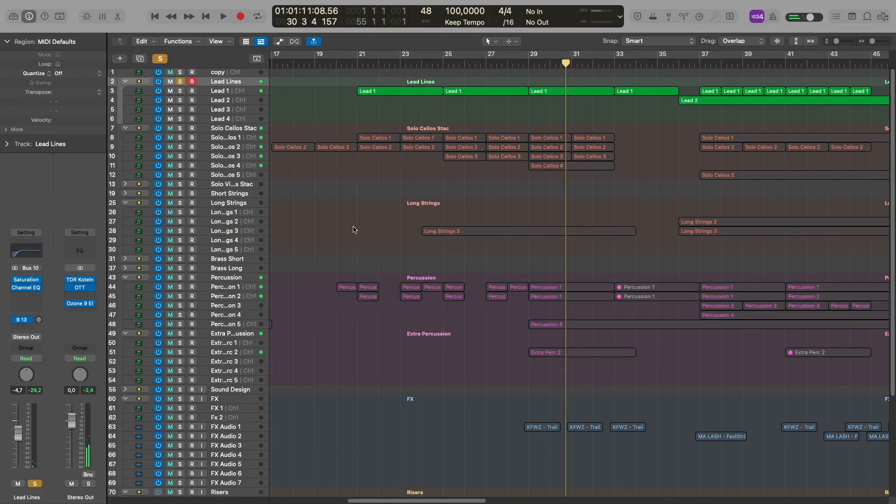
{"action": "key", "text": "cmd+Down"}
{"action": "left_click", "coordinate": [354, 61]}
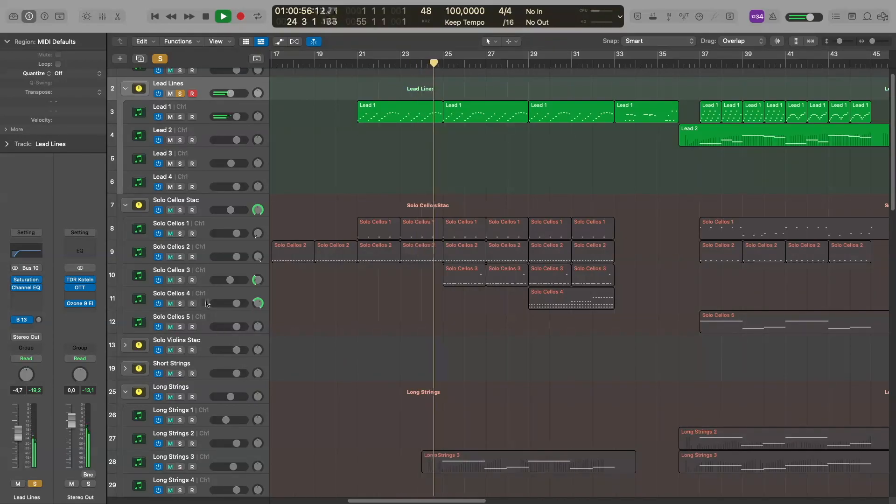
{"action": "key", "text": "space"}
{"action": "key", "text": "s"}
- Play the full mix through the end of the cello regions into the break at bar 33
{"action": "scroll", "coordinate": [500, 228], "scroll_direction": "right", "scroll_amount": 3}
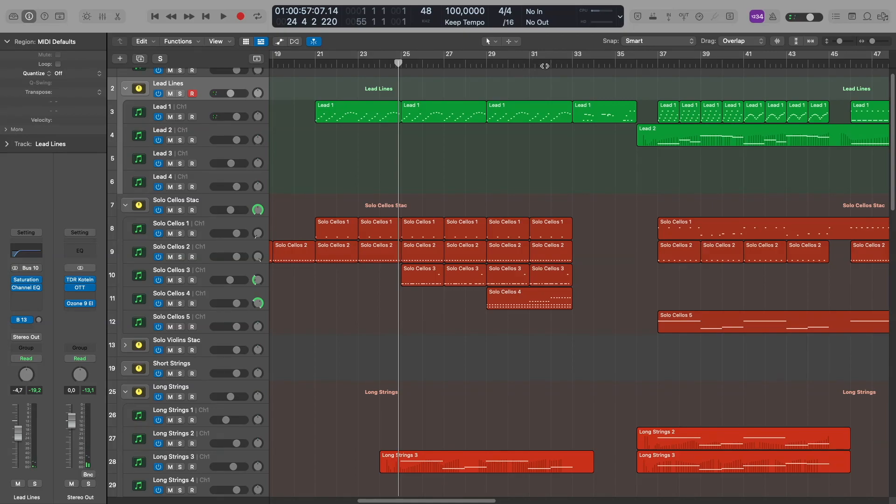
{"action": "key", "text": "space"}
{"action": "scroll", "coordinate": [528, 217], "scroll_direction": "right", "scroll_amount": 3}
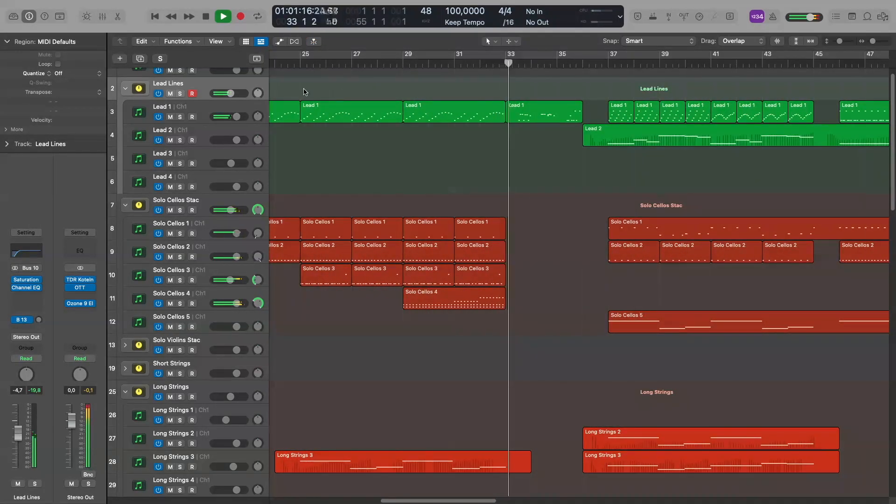
- Stop playback, place the playhead at bar 33, and look through the track stacks for regions in the break
{"action": "key", "text": "s"}
{"action": "key", "text": "space"}
{"action": "left_click", "coordinate": [503, 64]}
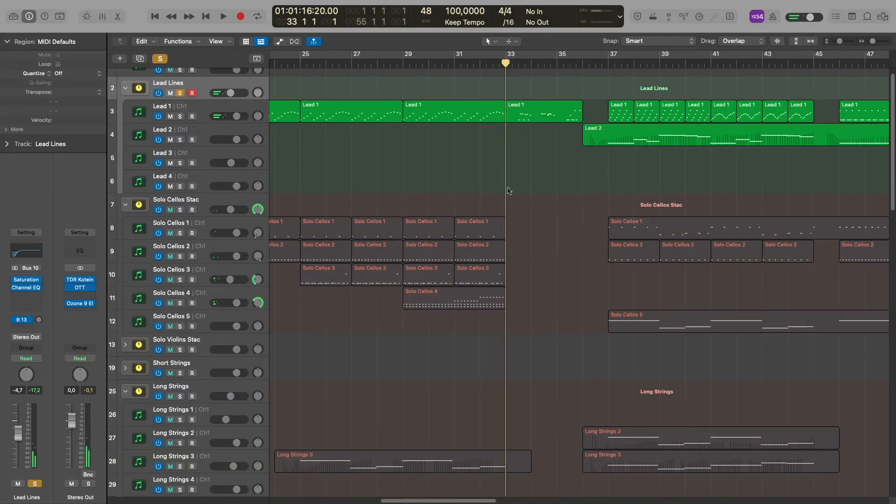
{"action": "scroll", "coordinate": [502, 189], "scroll_direction": "down", "scroll_amount": 5}
{"action": "scroll", "coordinate": [488, 190], "scroll_direction": "down", "scroll_amount": 3}
{"action": "key", "text": "s"}
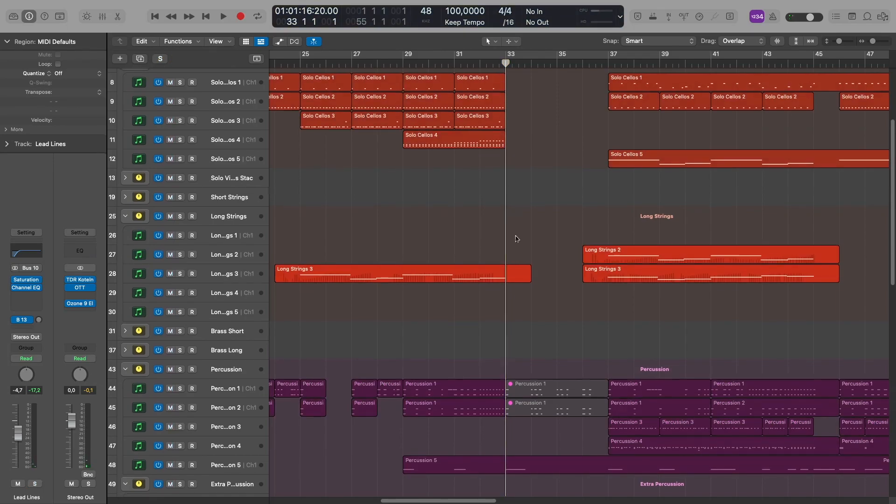
{"action": "scroll", "coordinate": [520, 336], "scroll_direction": "up", "scroll_amount": 2}
{"action": "scroll", "coordinate": [566, 408], "scroll_direction": "down", "scroll_amount": 2}
{"action": "scroll", "coordinate": [530, 326], "scroll_direction": "up", "scroll_amount": 5}
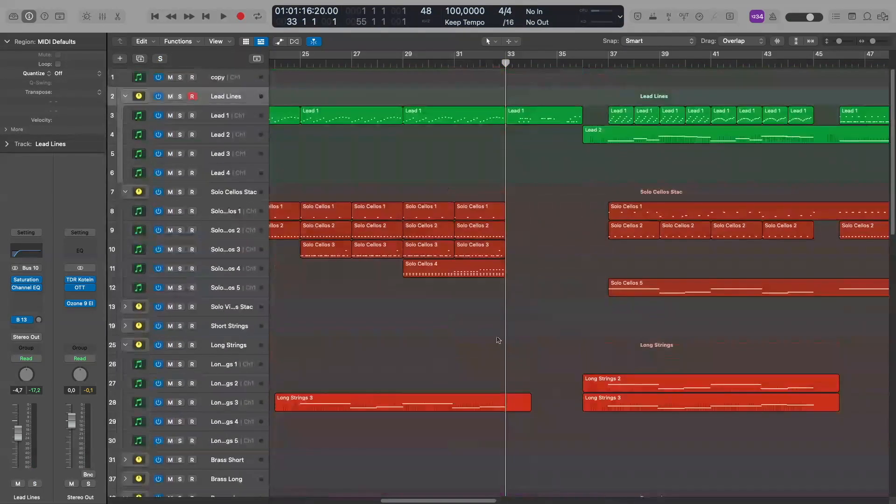
- Play the break from bar 33 with the Lead Lines stack soloed, stop in bar 35, and remove the solo
{"action": "key", "text": "space"}
{"action": "key", "text": "s"}
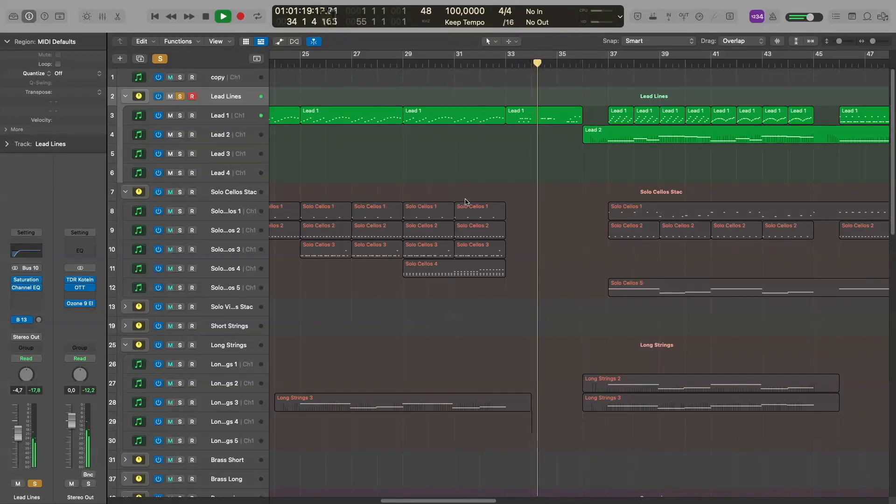
{"action": "key", "text": "space"}
{"action": "key", "text": "s"}
- Play the full mix from bar 35 through the break into the section starting at bar 37
{"action": "key", "text": "super+Right"}
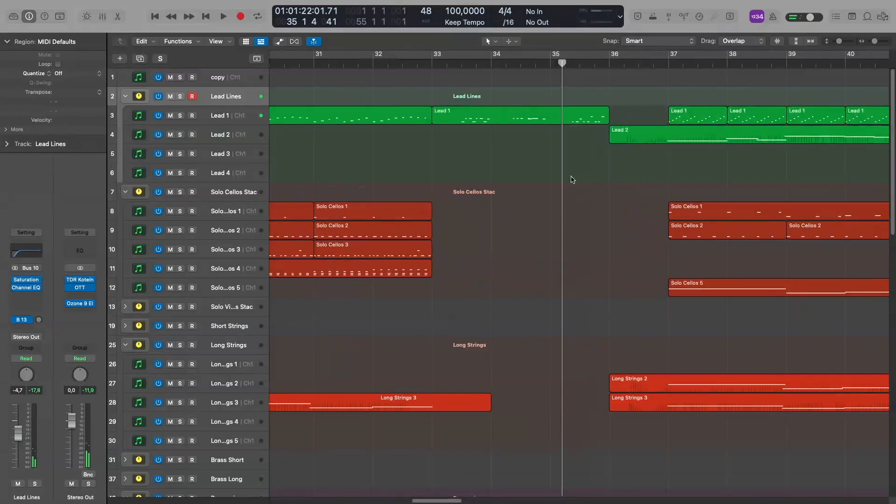
{"action": "left_click", "coordinate": [448, 66]}
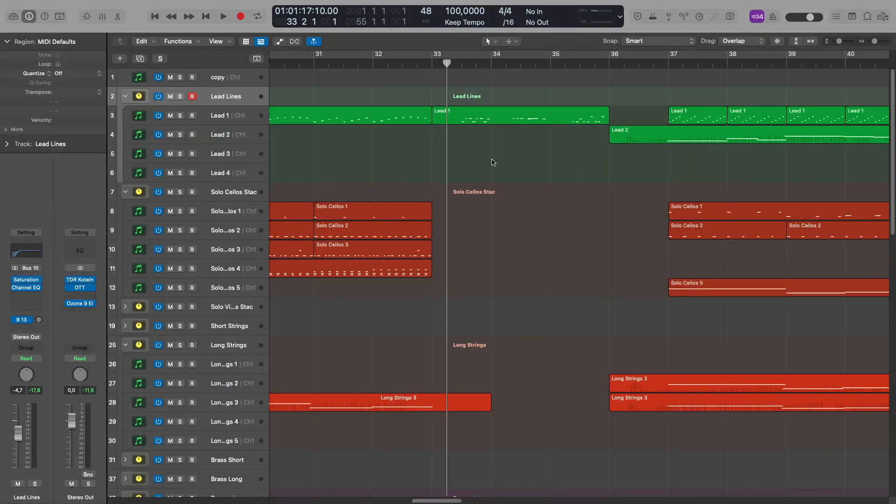
{"action": "key", "text": "super+Left"}
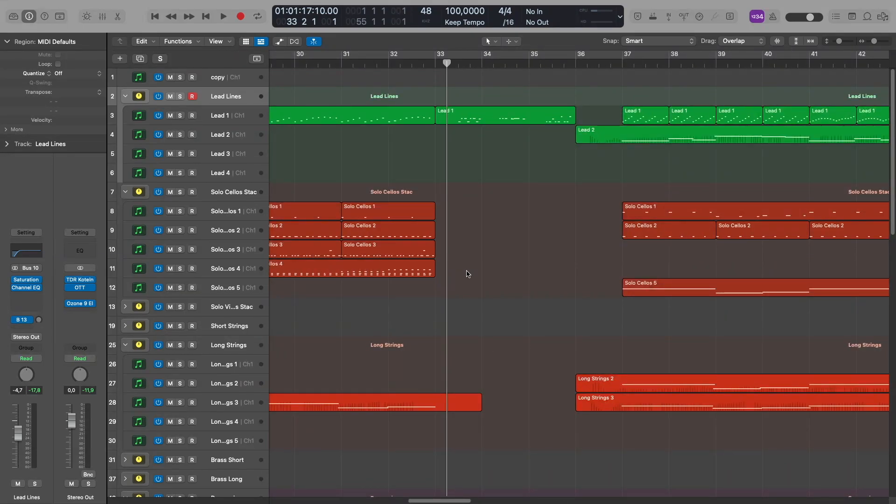
{"action": "scroll", "coordinate": [482, 257], "scroll_direction": "right", "scroll_amount": 3}
{"action": "key", "text": "super+Up"}
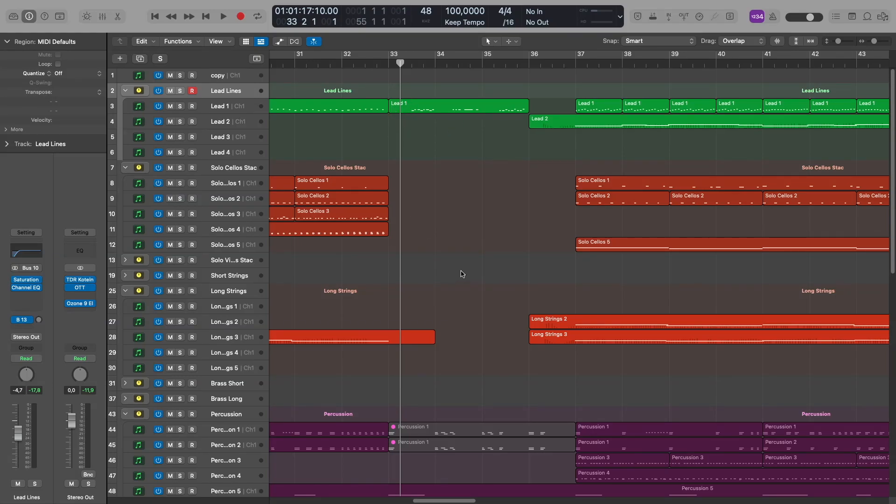
{"action": "left_click", "coordinate": [494, 64]}
{"action": "key", "text": "space"}
{"action": "scroll", "coordinate": [472, 253], "scroll_direction": "right", "scroll_amount": 3}
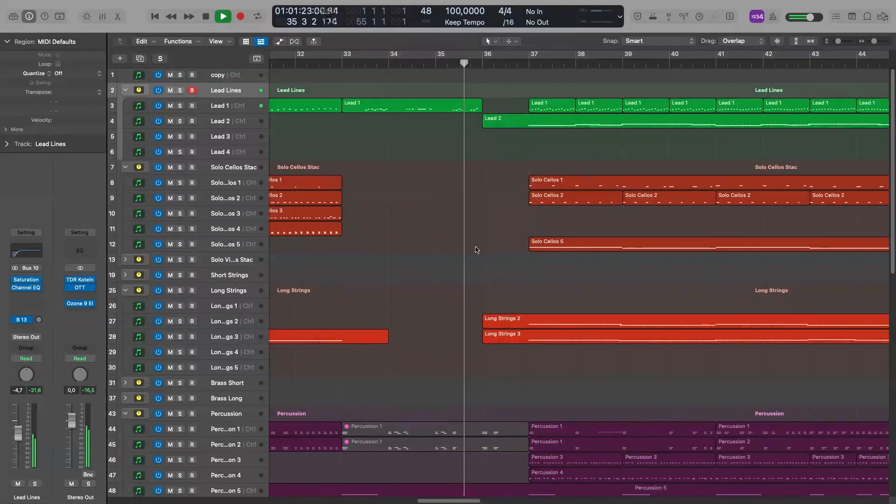
{"action": "scroll", "coordinate": [476, 249], "scroll_direction": "down", "scroll_amount": 5}
{"action": "key", "text": "super+Left"}
{"action": "scroll", "coordinate": [488, 231], "scroll_direction": "up", "scroll_amount": 5}
{"action": "key", "text": "super+Left"}
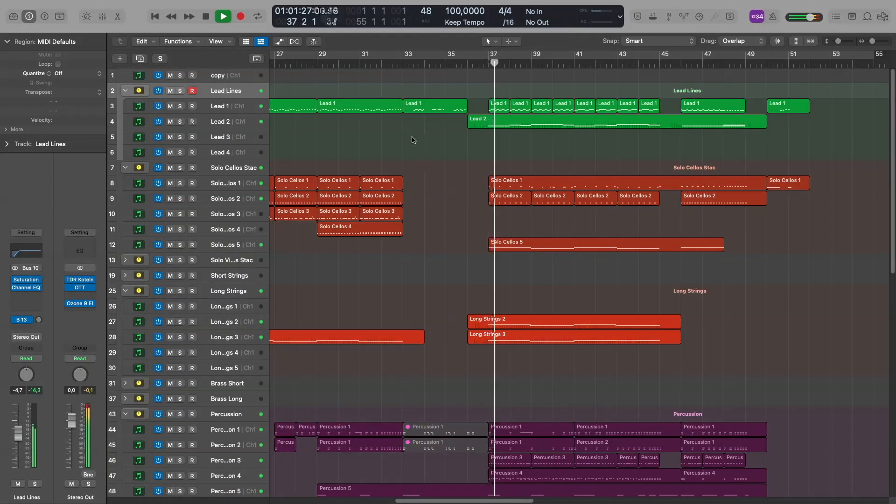
- Solo the Lead 1 track and play it from bar 37 into bar 39, and again from bar 41
{"action": "key", "text": "s"}
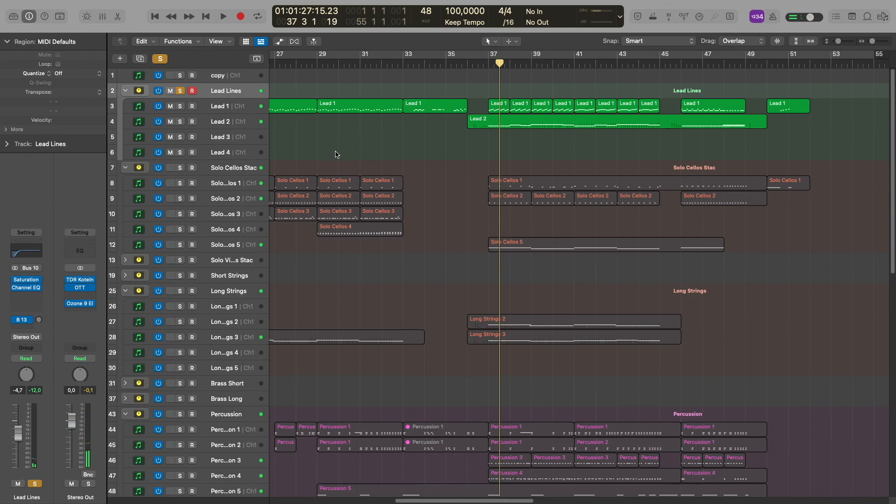
{"action": "left_click", "coordinate": [486, 67]}
{"action": "key", "text": "s"}
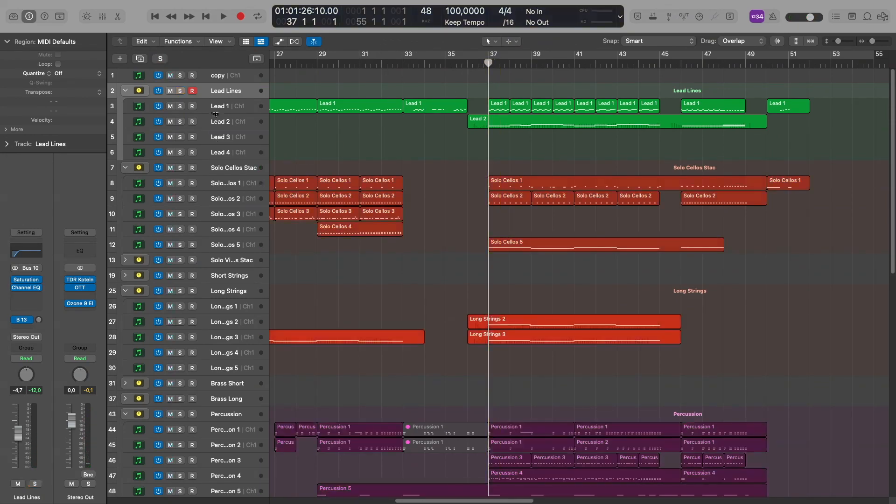
{"action": "left_click", "coordinate": [233, 107]}
{"action": "key", "text": "s"}
{"action": "key", "text": "space"}
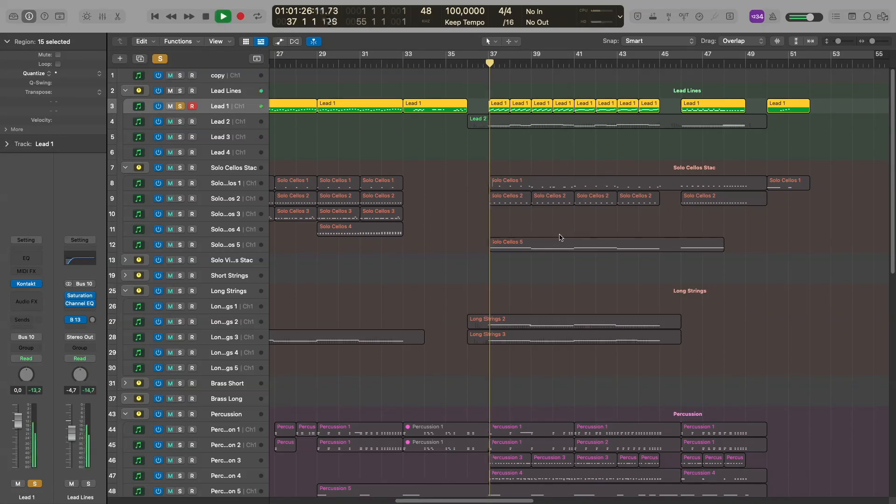
{"action": "key", "text": "super+Right"}
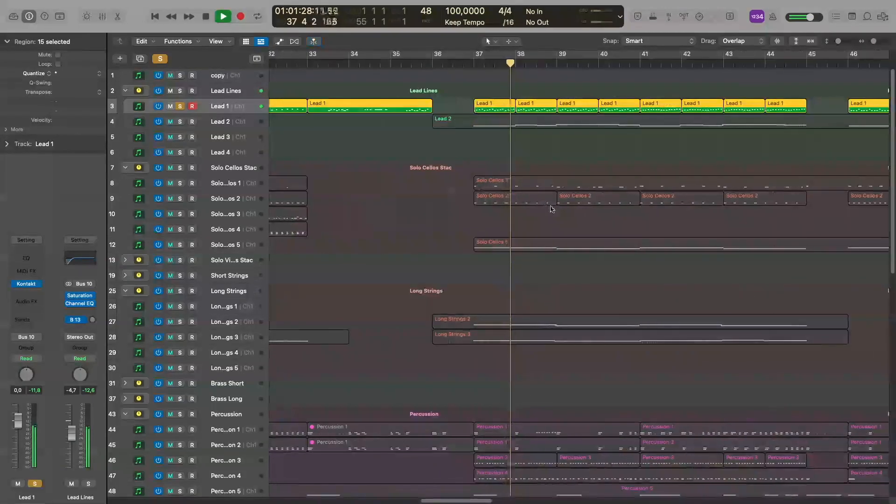
{"action": "scroll", "coordinate": [553, 205], "scroll_direction": "right", "scroll_amount": 2}
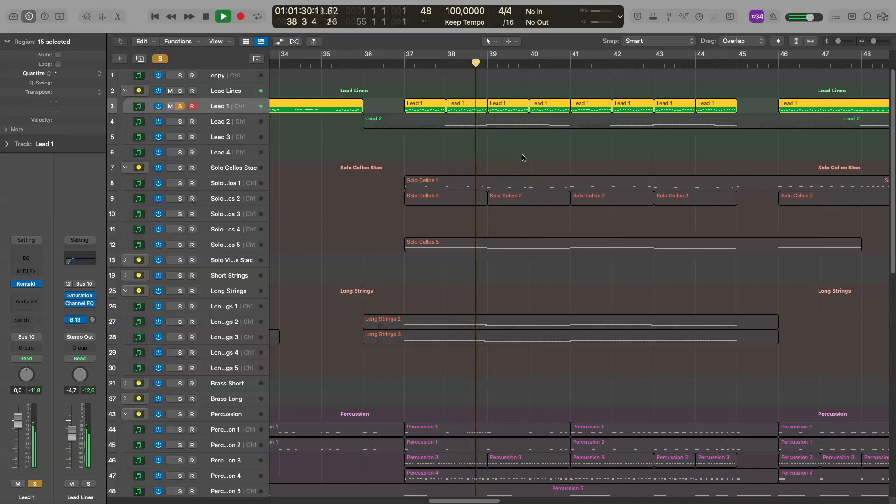
{"action": "key", "text": "space"}
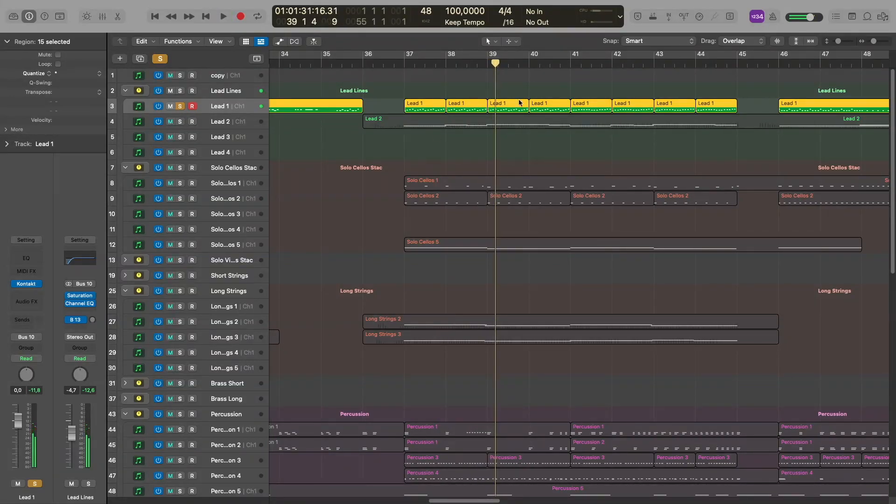
{"action": "left_click", "coordinate": [573, 70]}
{"action": "key", "text": "space"}
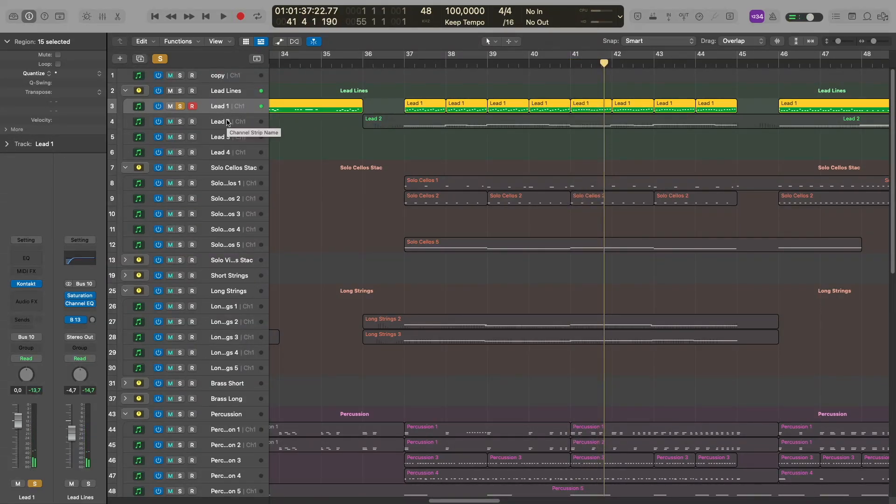
- Add Lead 2 to the solo, play both leads into bar 42, and remove the solo from both tracks
{"action": "left_click", "coordinate": [229, 122]}
{"action": "left_click", "coordinate": [180, 123]}
{"action": "key", "text": "space"}
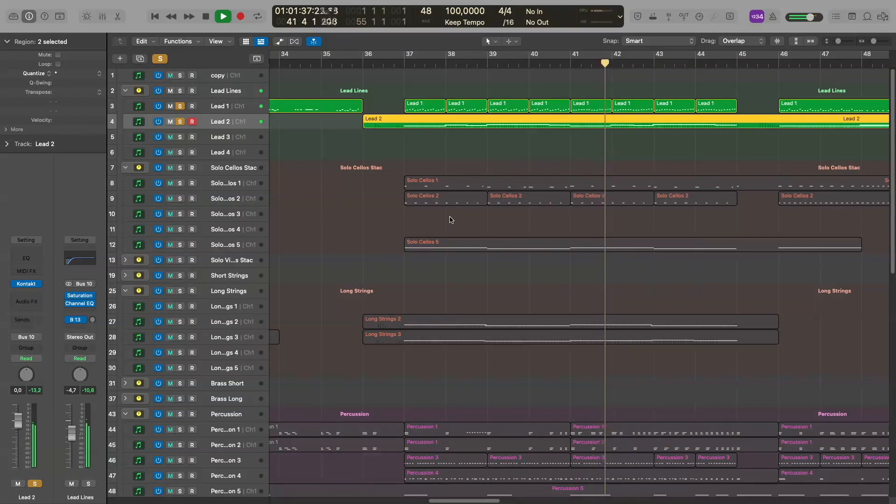
{"action": "key", "text": "space"}
{"action": "left_click", "coordinate": [248, 92]}
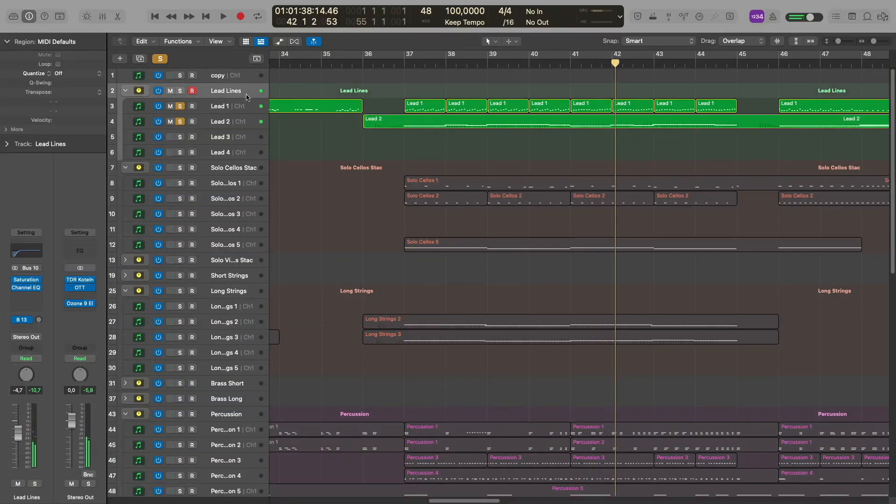
{"action": "left_click", "coordinate": [247, 107]}
{"action": "left_click", "coordinate": [247, 121], "text": "shift"}
{"action": "key", "text": "s"}
- Play from bar 37 into bar 38 with the Solo Cellos Stac stack soloed, and remove the solo
{"action": "scroll", "coordinate": [321, 144], "scroll_direction": "down", "scroll_amount": 3}
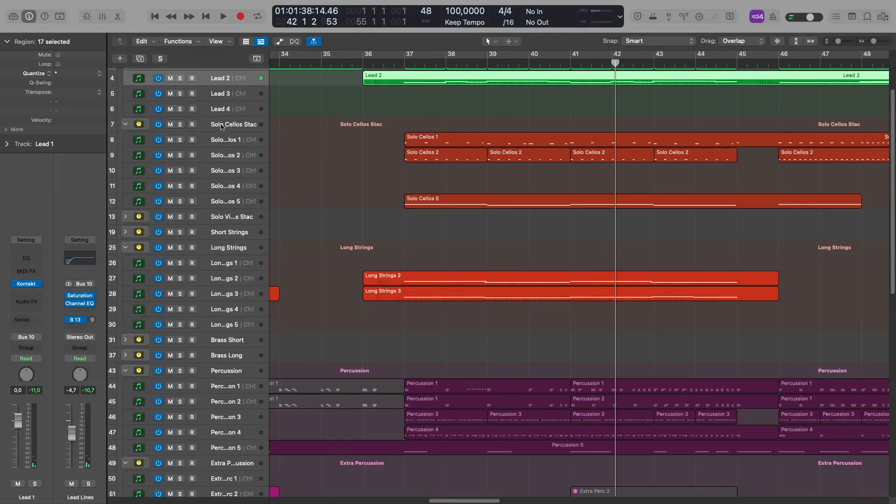
{"action": "left_click", "coordinate": [224, 124]}
{"action": "key", "text": "s"}
{"action": "left_click", "coordinate": [405, 63]}
{"action": "key", "text": "space"}
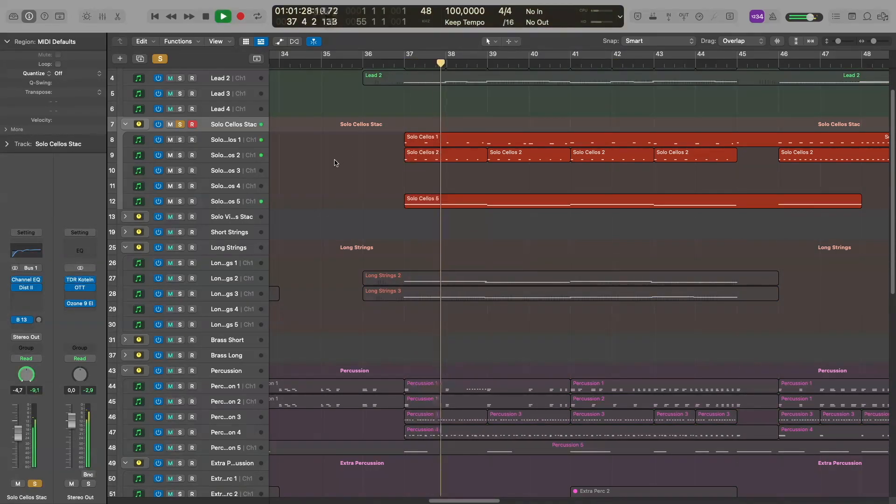
{"action": "key", "text": "space"}
{"action": "key", "text": "s"}
- Solo the Solo Cellos 5 track, play it from bar 37 into bar 39, and remove the solo
{"action": "left_click", "coordinate": [238, 208]}
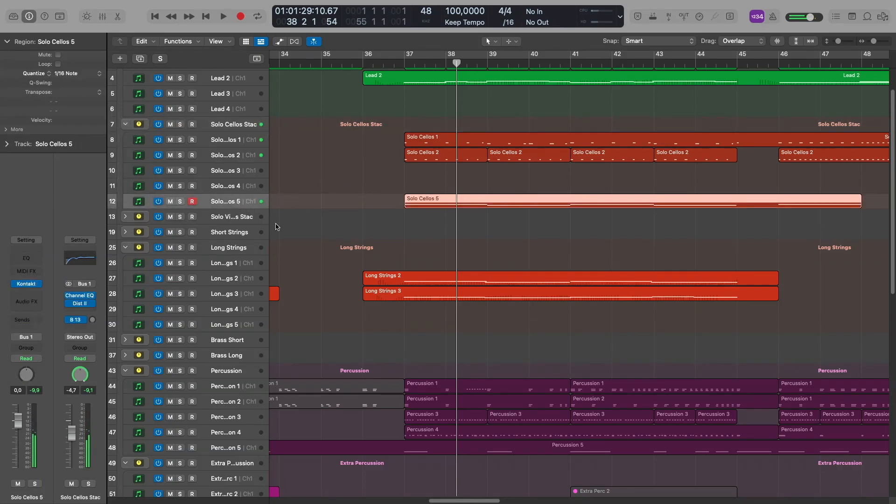
{"action": "key", "text": "s"}
{"action": "left_click", "coordinate": [404, 63]}
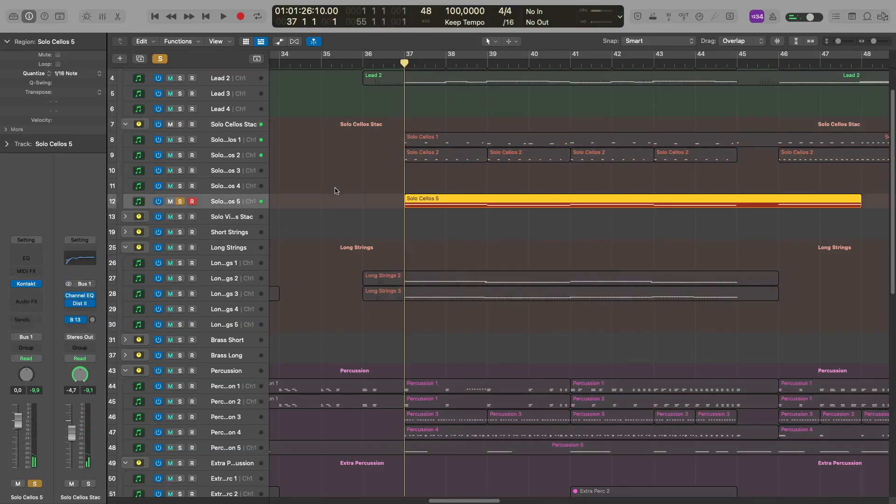
{"action": "key", "text": "super+Left"}
{"action": "scroll", "coordinate": [471, 174], "scroll_direction": "right", "scroll_amount": 2}
{"action": "key", "text": "space"}
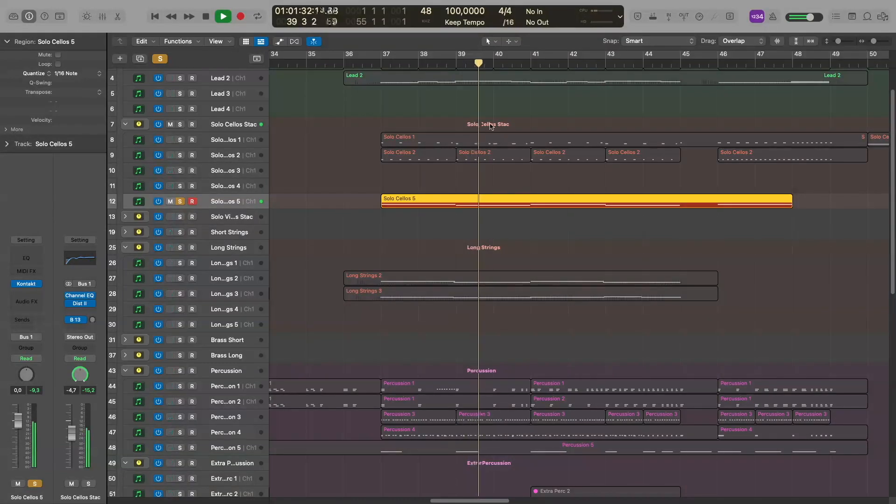
{"action": "key", "text": "space"}
{"action": "key", "text": "s"}
- Solo the Long Strings stack, play it from bar 37 into bar 39, and remove the solo
{"action": "left_click", "coordinate": [242, 248]}
{"action": "key", "text": "s"}
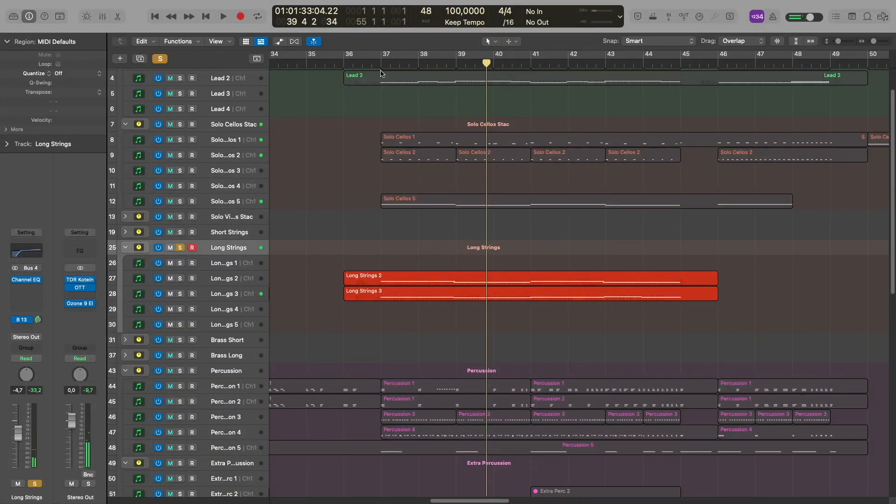
{"action": "key", "text": "space"}
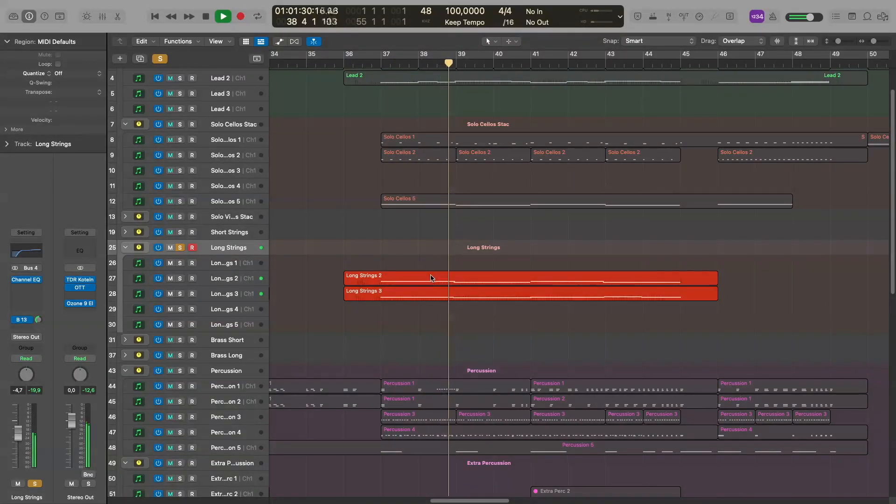
{"action": "key", "text": "space"}
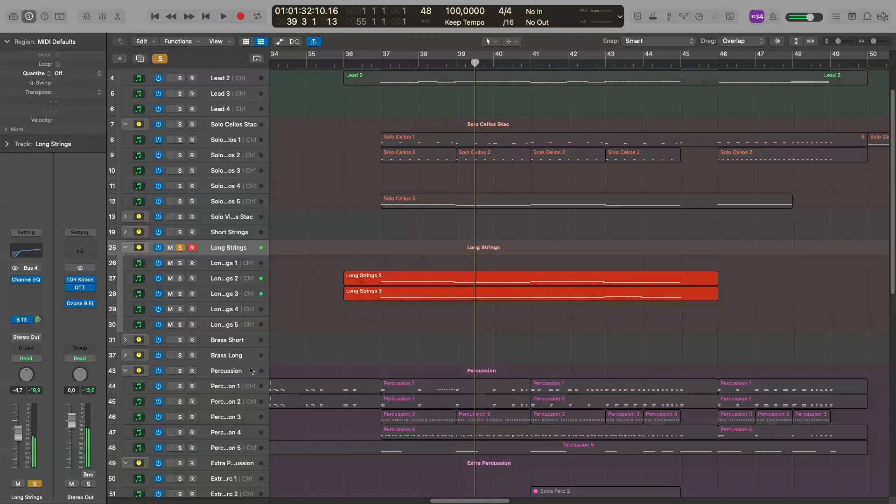
{"action": "key", "text": "s"}
- Solo the Percussion stack and play it from bar 37 into bar 38
{"action": "left_click", "coordinate": [255, 370]}
{"action": "scroll", "coordinate": [411, 189], "scroll_direction": "down", "scroll_amount": 4}
{"action": "key", "text": "s"}
{"action": "left_click", "coordinate": [381, 64]}
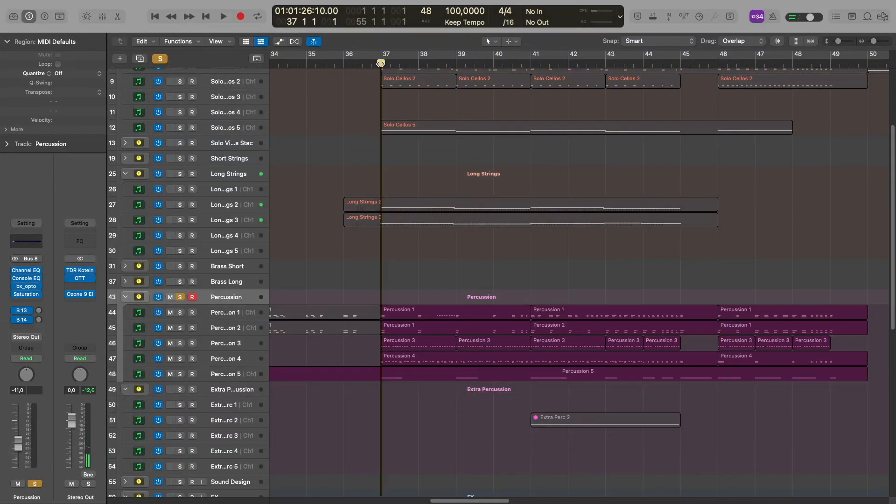
{"action": "key", "text": "space"}
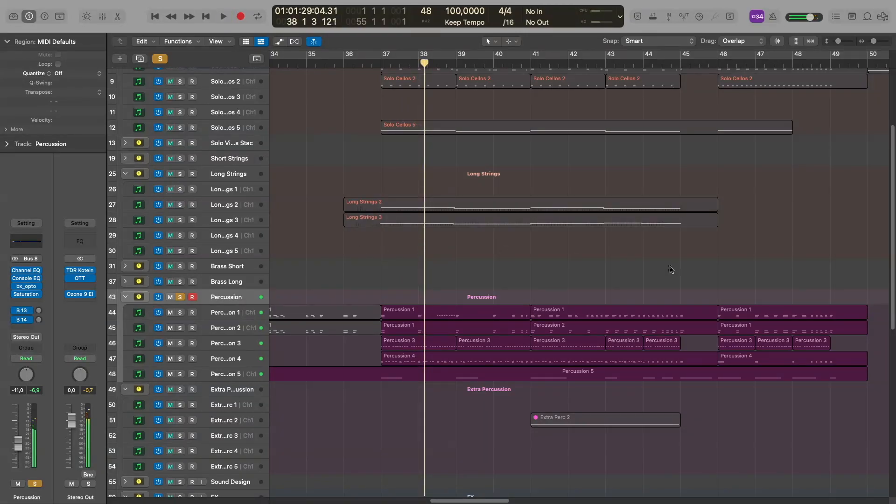
- Resume the soloed Percussion playback from bar 38, stop in bar 39, and remove the solo
{"action": "scroll", "coordinate": [673, 269], "scroll_direction": "right", "scroll_amount": 1}
{"action": "key", "text": "super+Left"}
{"action": "scroll", "coordinate": [415, 293], "scroll_direction": "down", "scroll_amount": 3}
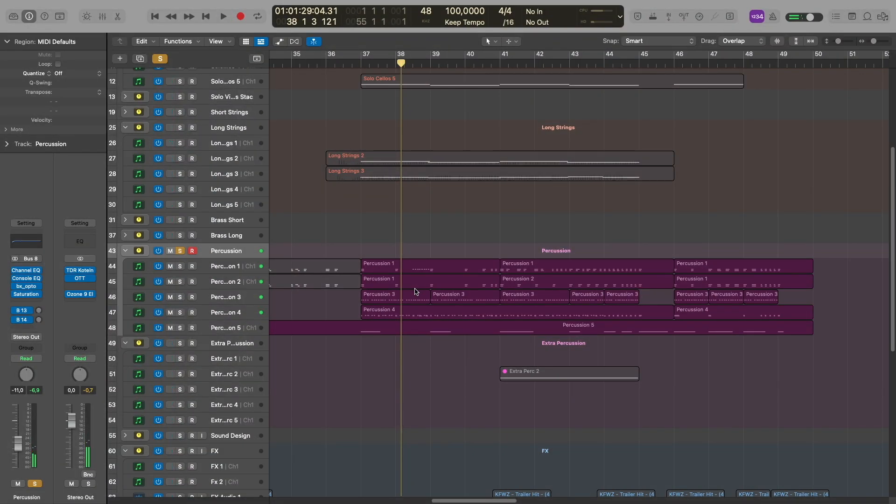
{"action": "scroll", "coordinate": [414, 292], "scroll_direction": "down", "scroll_amount": 5}
{"action": "key", "text": "space"}
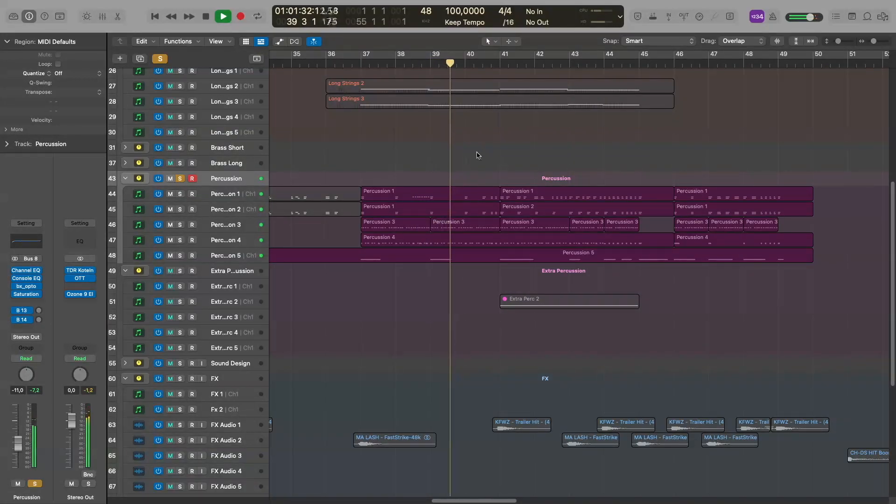
{"action": "key", "text": "space"}
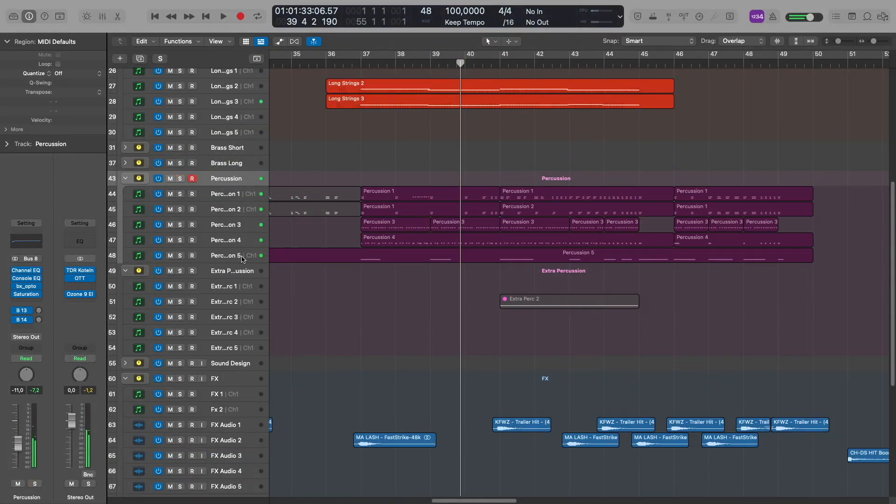
- Look at the Extra Perc 1 and Extra Perc 2 tracks in this section and return the playhead to bar 37
{"action": "scroll", "coordinate": [323, 315], "scroll_direction": "down", "scroll_amount": 3}
{"action": "left_click", "coordinate": [214, 243]}
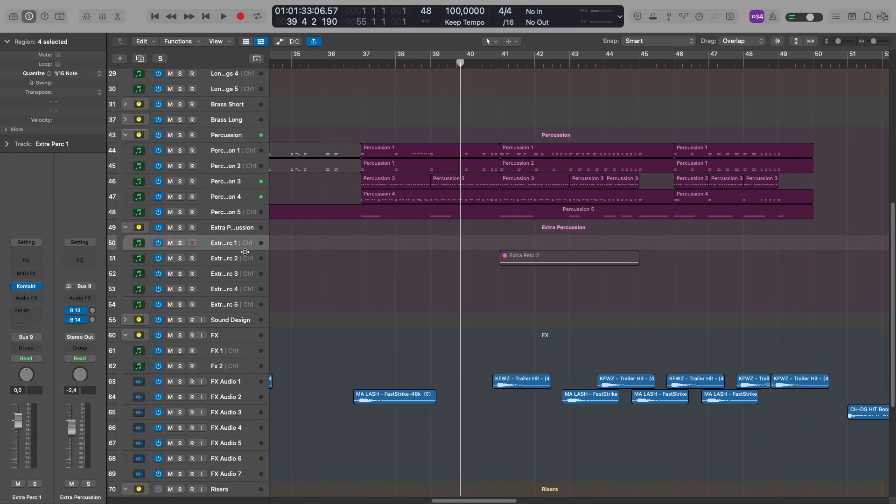
{"action": "left_click", "coordinate": [242, 258]}
{"action": "key", "text": "super+Left"}
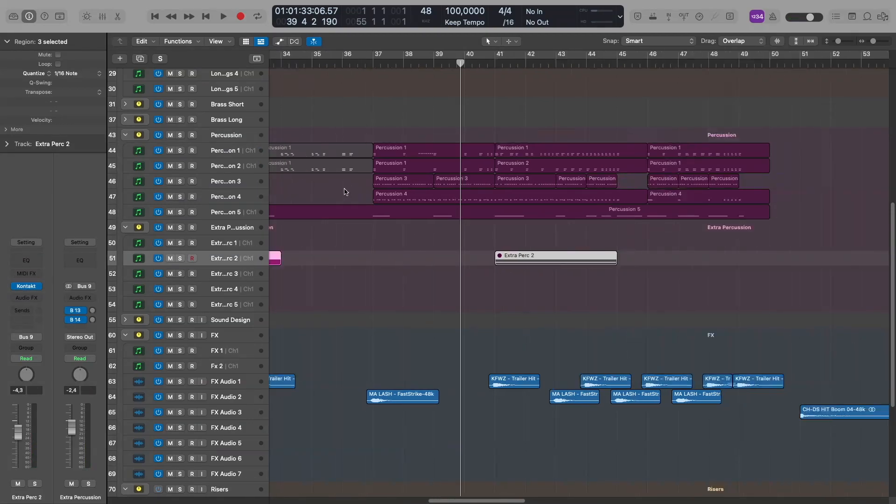
{"action": "left_click", "coordinate": [369, 65]}
{"action": "scroll", "coordinate": [375, 306], "scroll_direction": "down", "scroll_amount": 4}
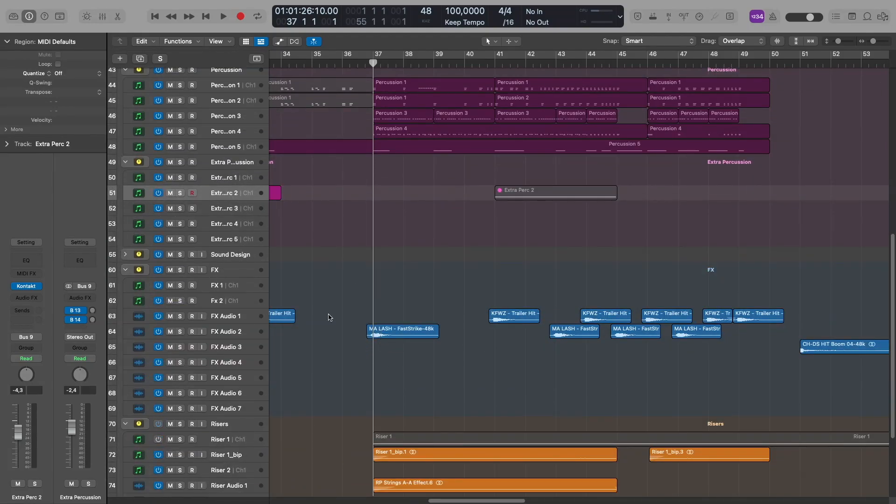
{"action": "key", "text": "s"}
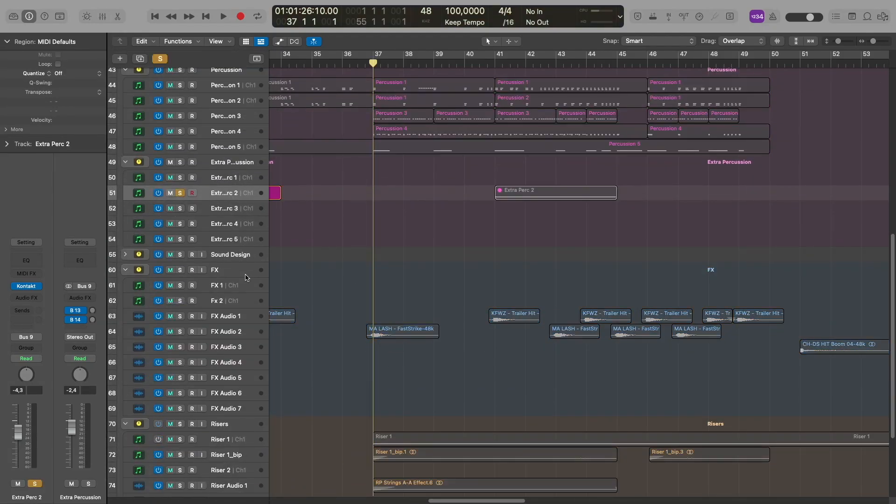
{"action": "key", "text": "s"}
{"action": "key", "text": "ctrl+s"}
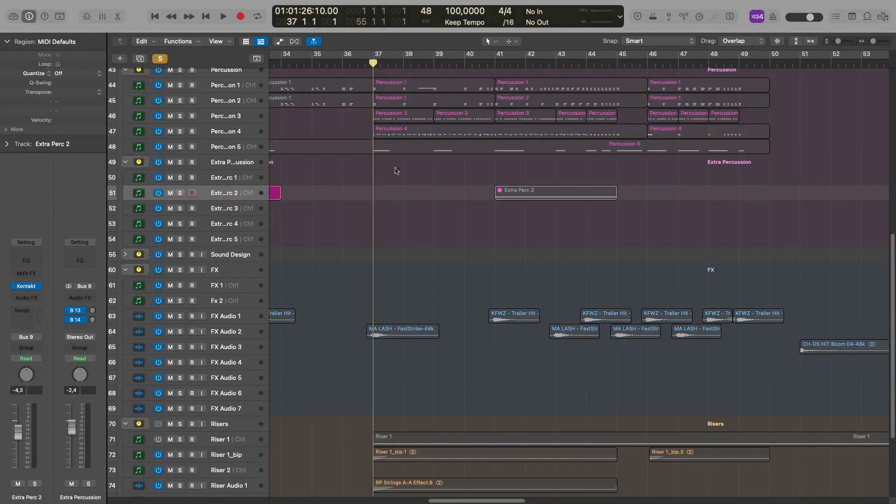
{"action": "key", "text": "ctrl+s"}
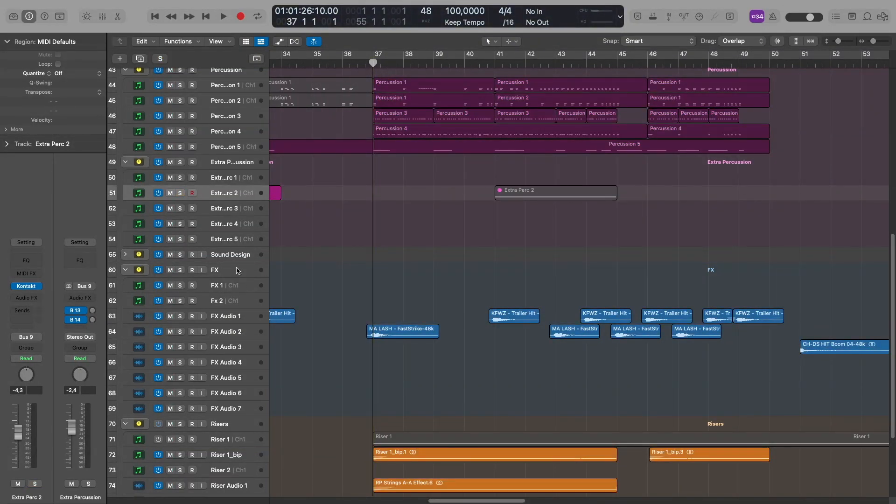
- Solo the FX stack, play its hits at bar 37 and from bar 43 into bar 44, and remove the solo
{"action": "scroll", "coordinate": [320, 288], "scroll_direction": "up", "scroll_amount": 2}
{"action": "scroll", "coordinate": [308, 289], "scroll_direction": "down", "scroll_amount": 2}
{"action": "key", "text": "super+Up"}
{"action": "left_click", "coordinate": [215, 264]}
{"action": "key", "text": "ctrl+s"}
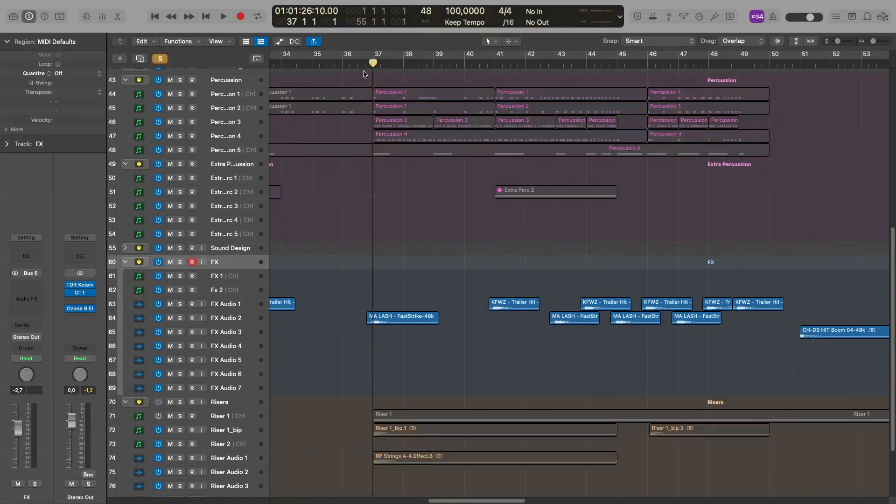
{"action": "key", "text": "space"}
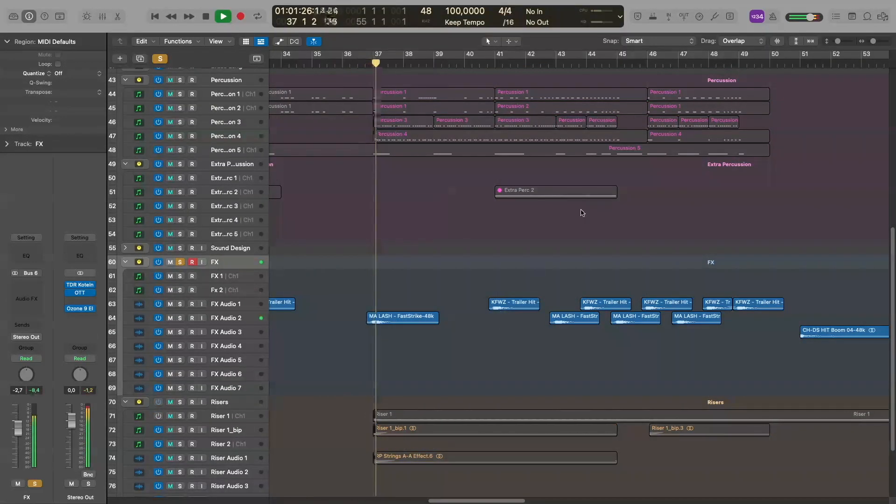
{"action": "key", "text": "space"}
{"action": "left_click", "coordinate": [555, 64]}
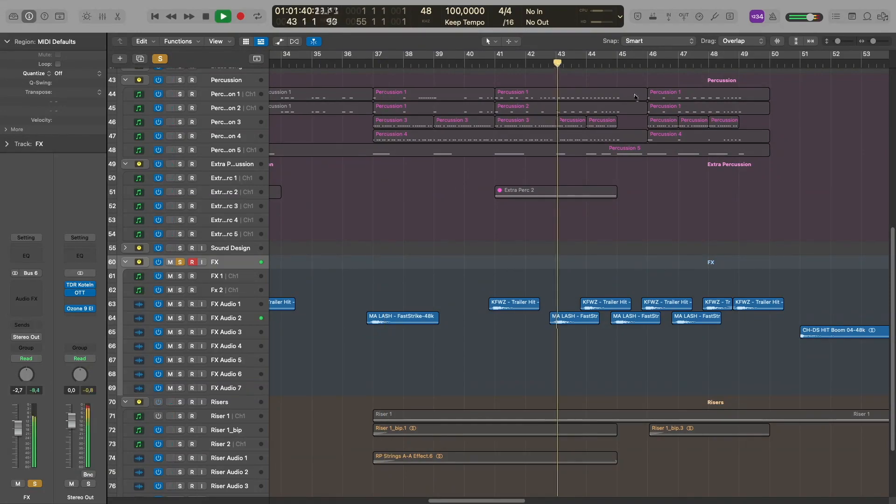
{"action": "key", "text": "space"}
{"action": "key", "text": "s"}
- Solo the Risers stack, play it from bar 41 into bar 43, and remove the solo
{"action": "left_click", "coordinate": [210, 403]}
{"action": "key", "text": "s"}
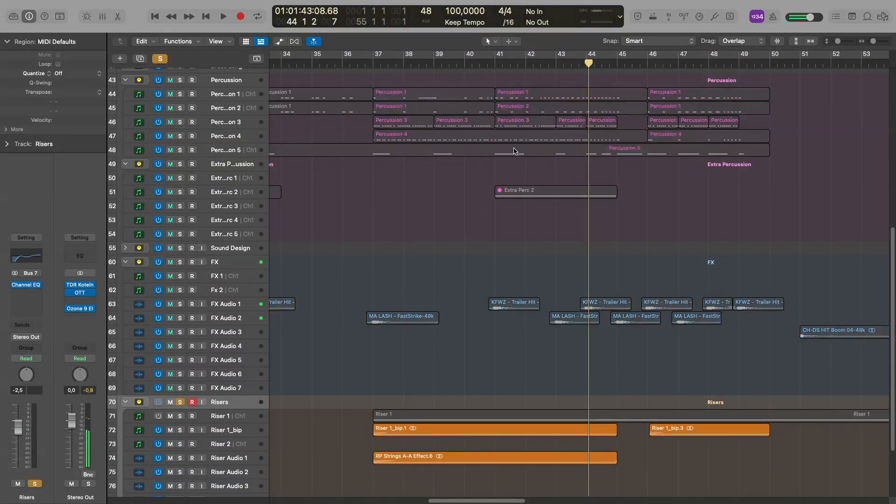
{"action": "key", "text": "space"}
{"action": "scroll", "coordinate": [576, 274], "scroll_direction": "down", "scroll_amount": 5}
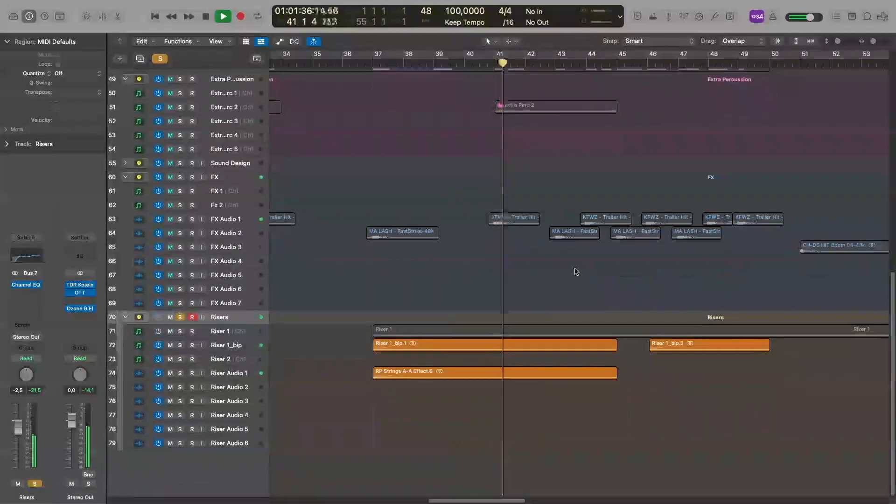
{"action": "key", "text": "super+Left"}
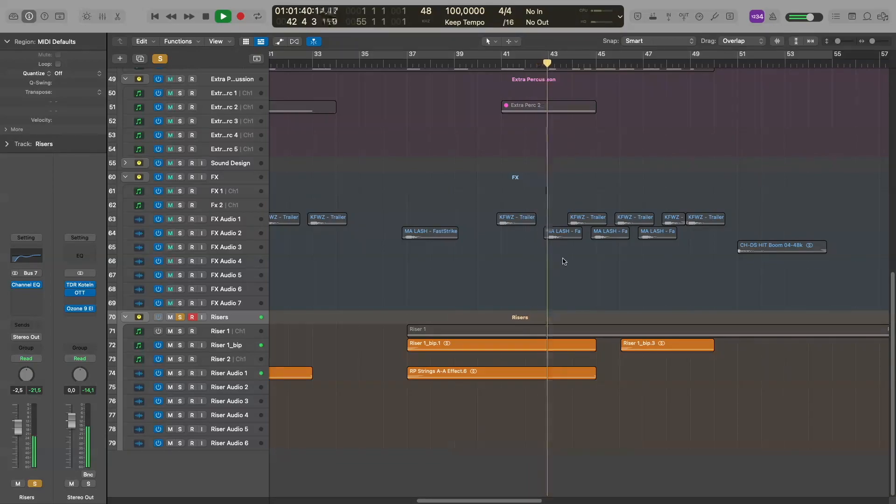
{"action": "scroll", "coordinate": [570, 265], "scroll_direction": "right", "scroll_amount": 1}
{"action": "key", "text": "space"}
{"action": "key", "text": "s"}
{"action": "scroll", "coordinate": [570, 210], "scroll_direction": "up", "scroll_amount": 15}
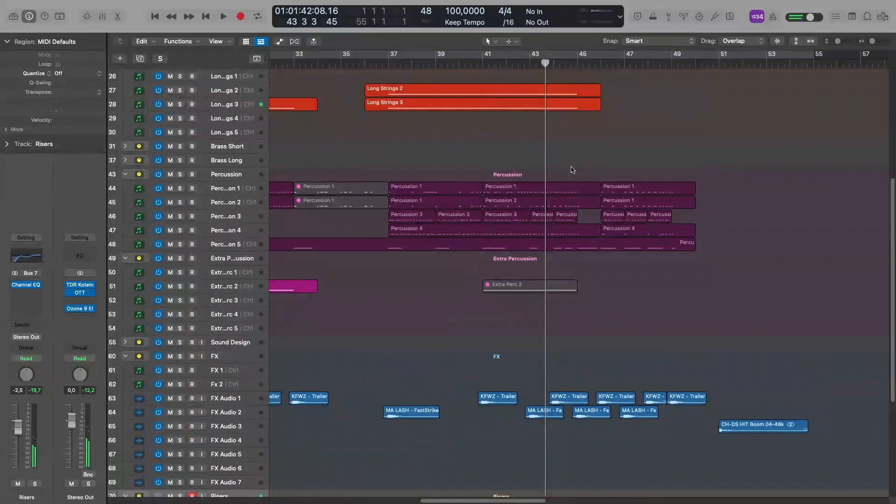
- Play the full mix from bar 44 and stop it at bar 46
{"action": "left_click", "coordinate": [566, 64]}
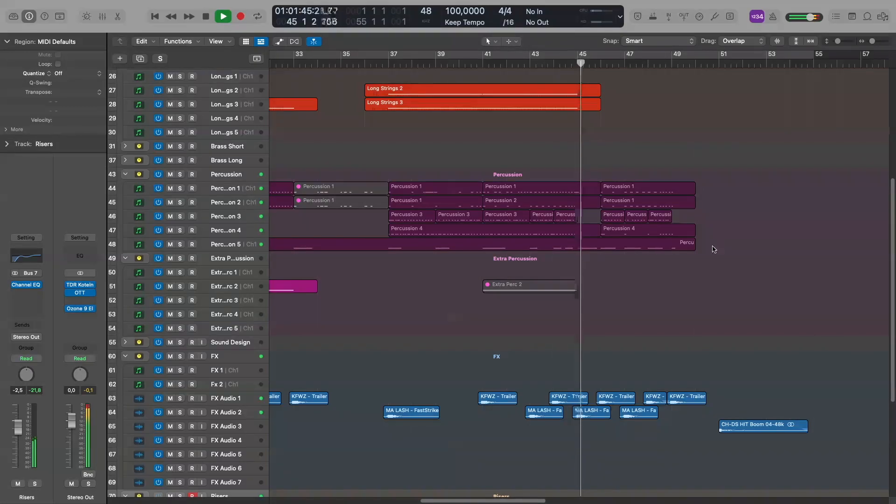
{"action": "key", "text": "space"}
{"action": "scroll", "coordinate": [607, 201], "scroll_direction": "up", "scroll_amount": 8}
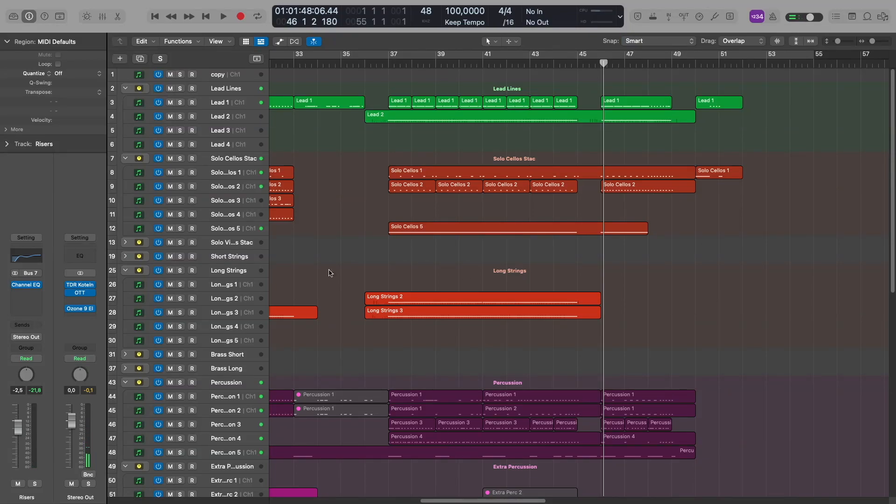
- Solo the Lead Lines stack, play it from bar 45 into bar 47, and remove the solo
{"action": "left_click", "coordinate": [235, 92]}
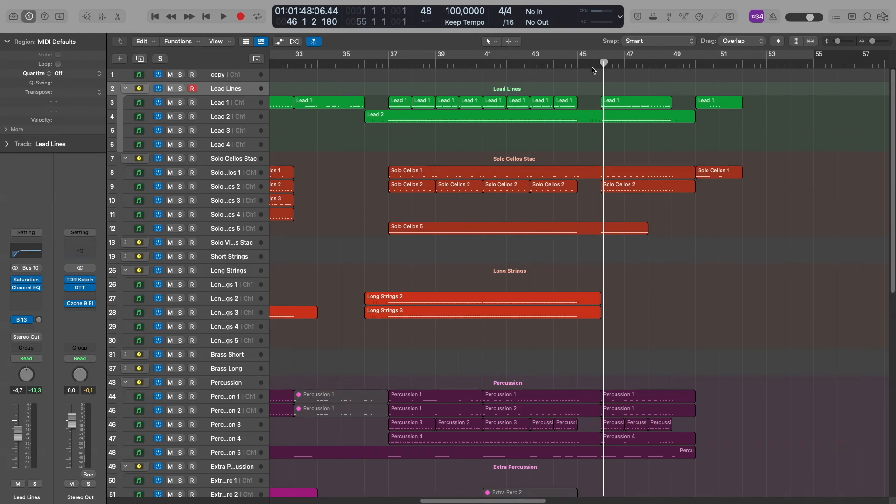
{"action": "left_click", "coordinate": [591, 65]}
{"action": "key", "text": "s"}
{"action": "key", "text": "space"}
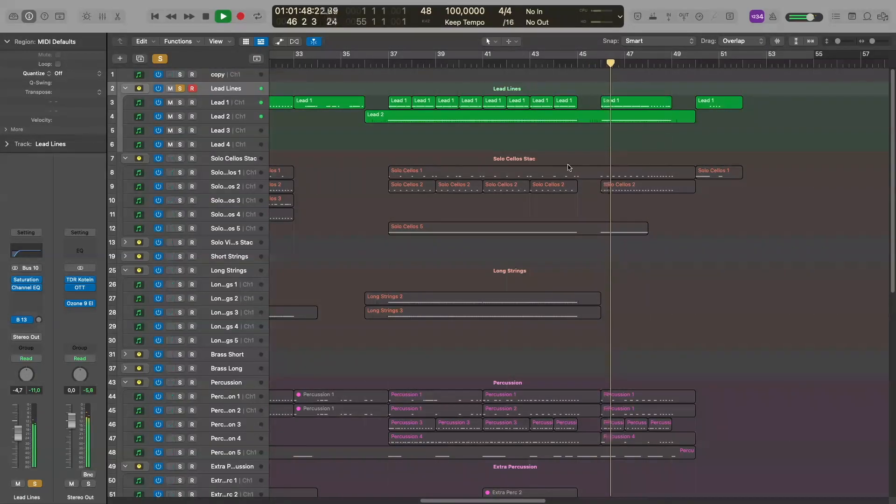
{"action": "key", "text": "space"}
{"action": "key", "text": "s"}
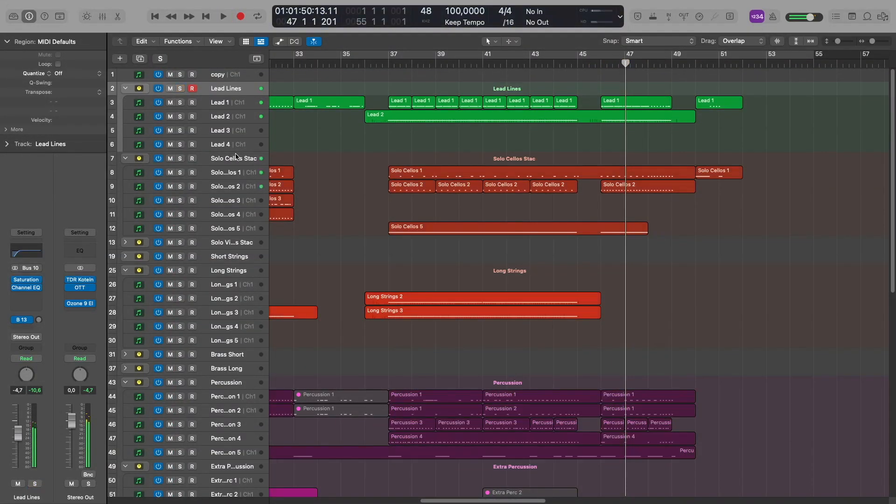
- Solo the Solo Cellos Stac stack, play it through bar 47, and remove the solo
{"action": "left_click", "coordinate": [234, 157]}
{"action": "key", "text": "s"}
{"action": "key", "text": "space"}
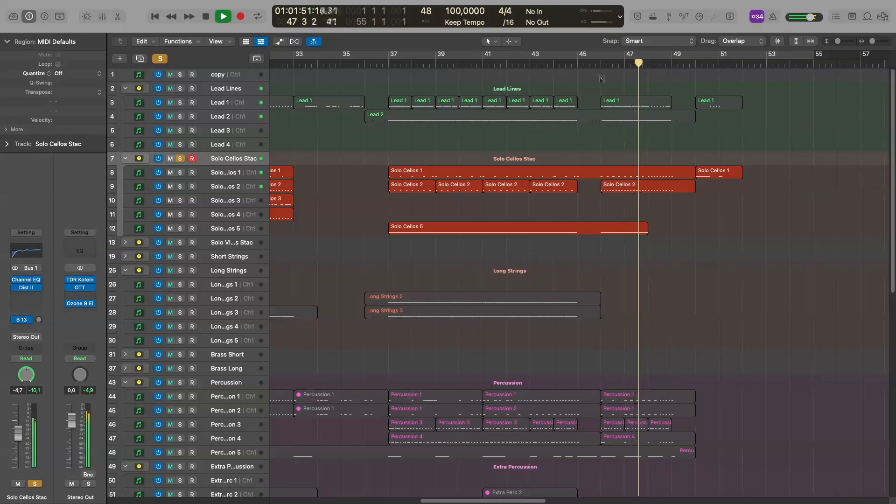
{"action": "key", "text": "space"}
{"action": "key", "text": "s"}
- Solo the Percussion stack, play its part into bar 47, and remove the solo
{"action": "scroll", "coordinate": [490, 243], "scroll_direction": "down", "scroll_amount": 1}
{"action": "left_click", "coordinate": [229, 365]}
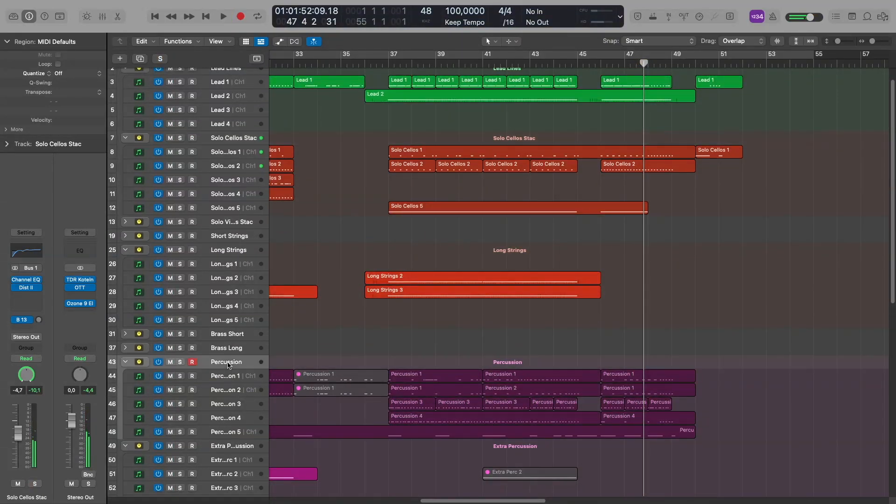
{"action": "key", "text": "s"}
{"action": "key", "text": "space"}
{"action": "scroll", "coordinate": [690, 170], "scroll_direction": "down", "scroll_amount": 5}
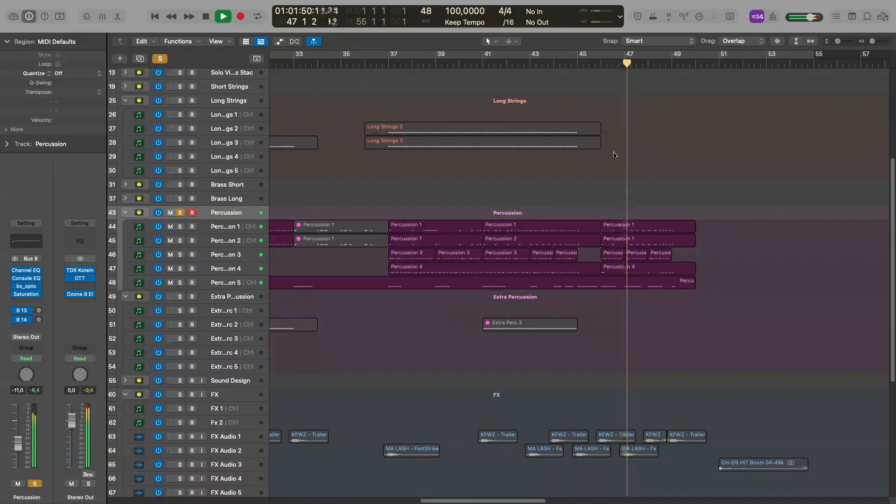
{"action": "key", "text": "space"}
{"action": "key", "text": "s"}
- Place the playhead at bar 49, play the full mix, and stop near the end of that bar
{"action": "scroll", "coordinate": [632, 444], "scroll_direction": "down", "scroll_amount": 6}
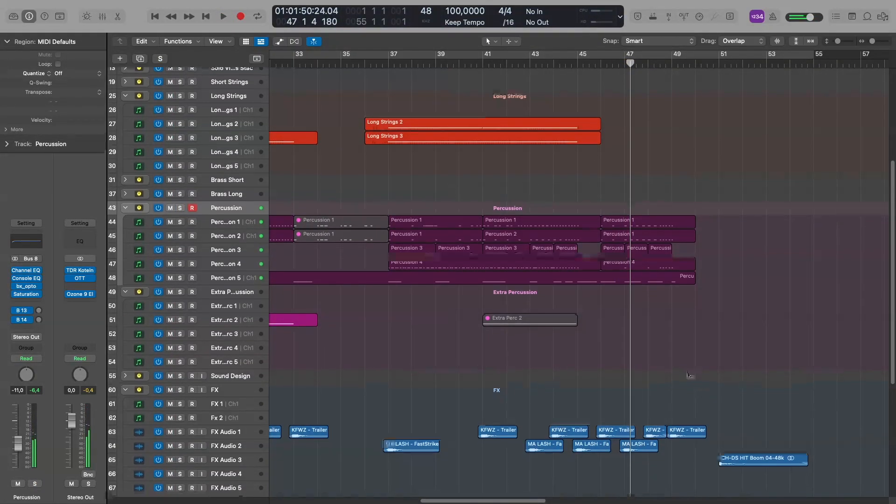
{"action": "key", "text": "super+Left"}
{"action": "key", "text": "super+Left"}
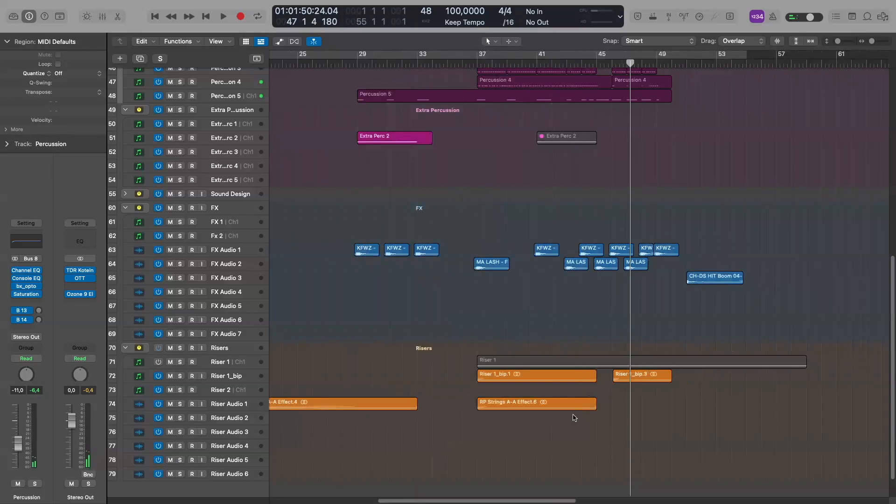
{"action": "left_click", "coordinate": [656, 62]}
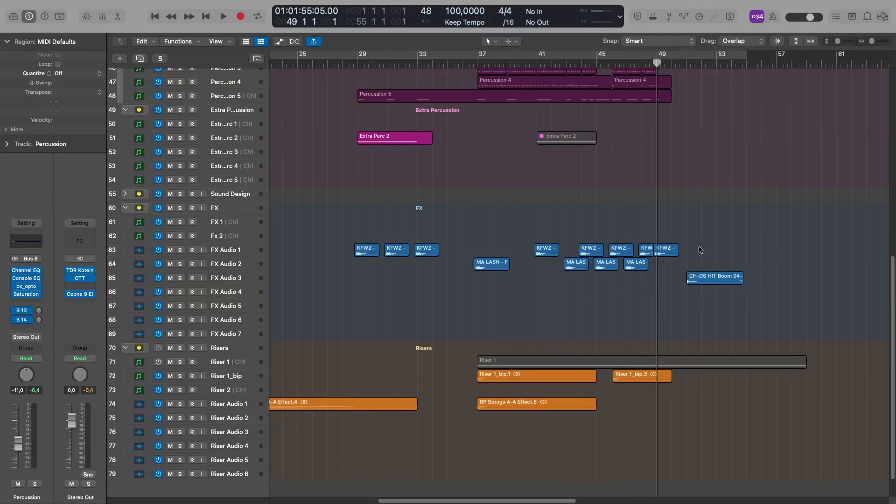
{"action": "key", "text": "space"}
{"action": "scroll", "coordinate": [696, 228], "scroll_direction": "down", "scroll_amount": 4}
{"action": "scroll", "coordinate": [719, 335], "scroll_direction": "right", "scroll_amount": 5}
{"action": "scroll", "coordinate": [578, 303], "scroll_direction": "right", "scroll_amount": 3}
{"action": "key", "text": "space"}
- Play the ending of the full mix from late in bar 49 and stop near the end of bar 51
{"action": "key", "text": "super+Left"}
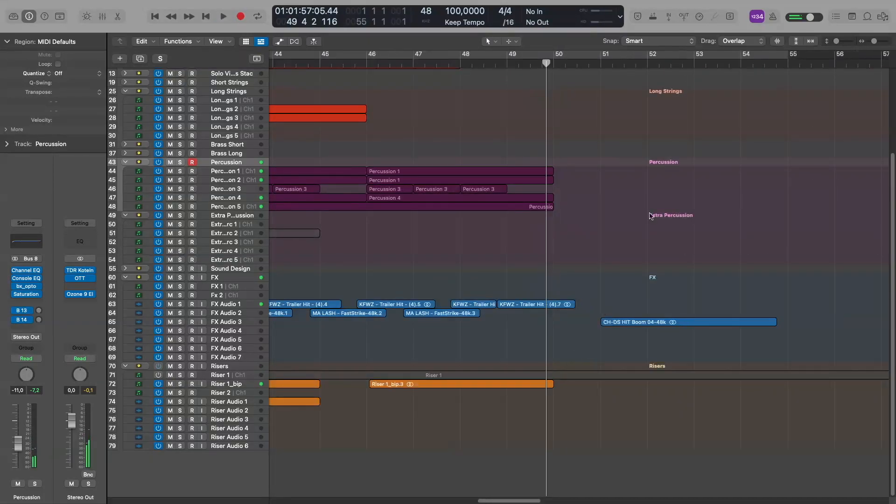
{"action": "key", "text": "super+Up"}
{"action": "scroll", "coordinate": [597, 292], "scroll_direction": "up", "scroll_amount": 5}
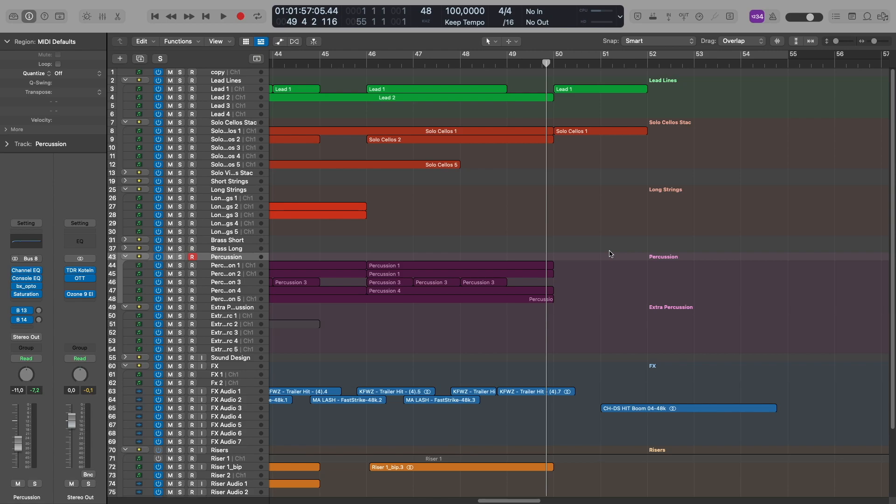
{"action": "key", "text": "space"}
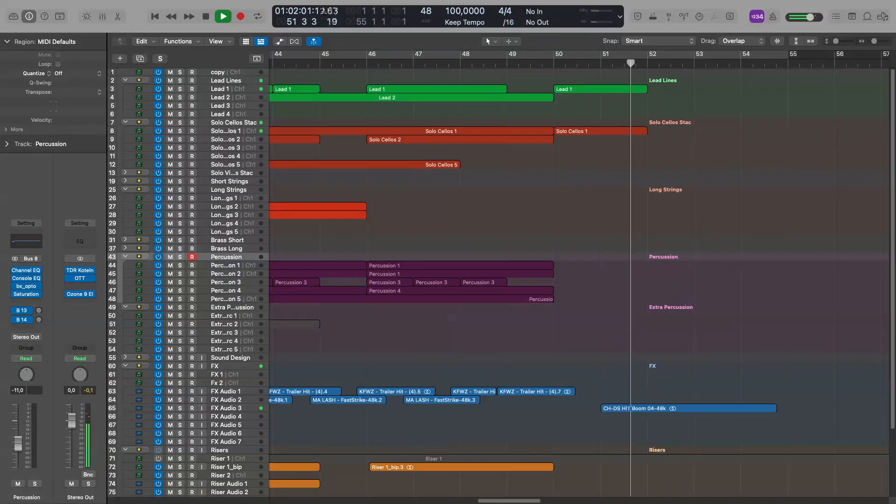
{"action": "key", "text": "space"}
- Look over the whole arrangement from bar 1 to the final hit across all stacks
{"action": "key", "text": "super+Left"}
{"action": "key", "text": "super+Left"}
{"action": "key", "text": "super+Left"}
{"action": "key", "text": "super+Left"}
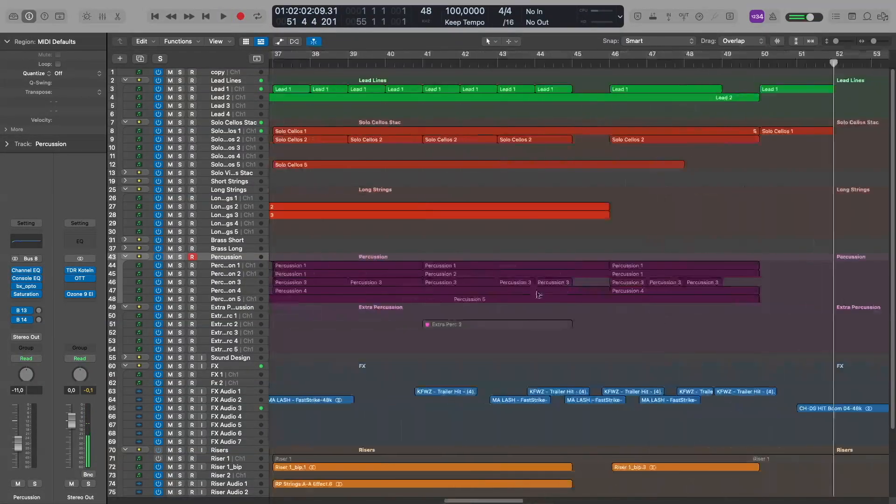
{"action": "key", "text": "super+Up"}
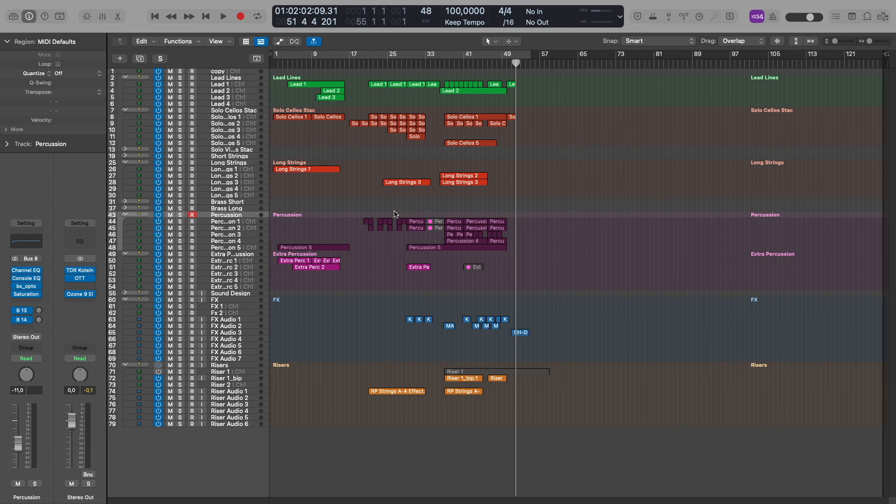
{"action": "key", "text": "super+Right"}
{"action": "key", "text": "Right"}
{"action": "scroll", "coordinate": [434, 276], "scroll_direction": "left", "scroll_amount": 7}
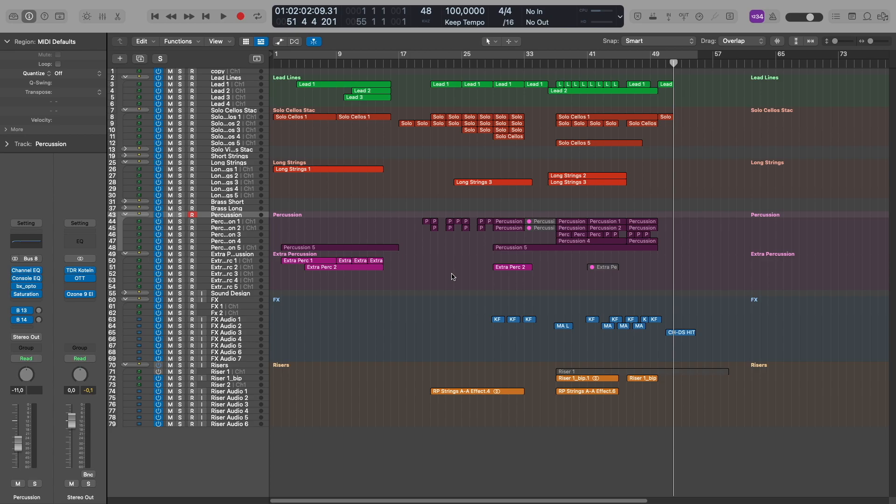
{"action": "key", "text": "super+Right"}
{"action": "key", "text": "super+Right"}
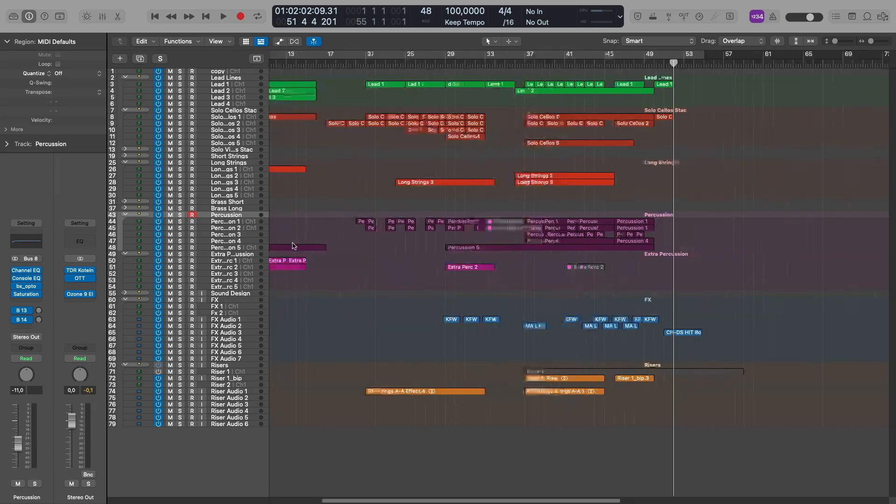
{"action": "scroll", "coordinate": [422, 246], "scroll_direction": "left", "scroll_amount": 5}
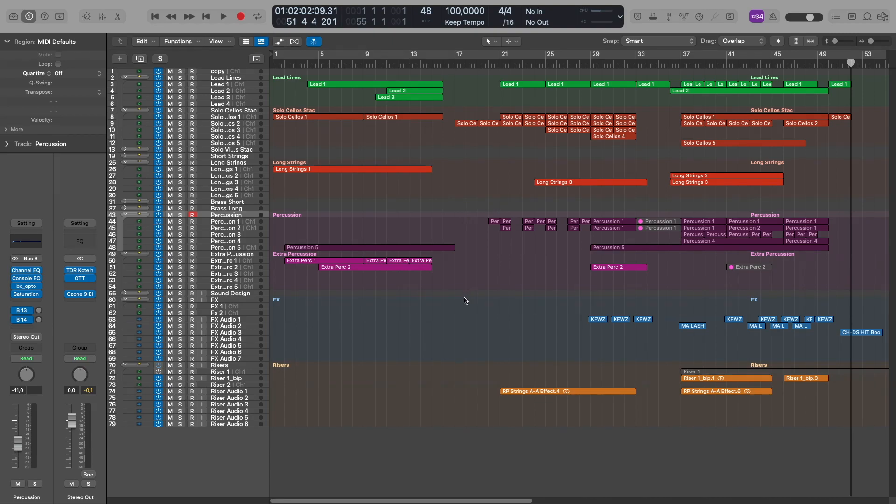